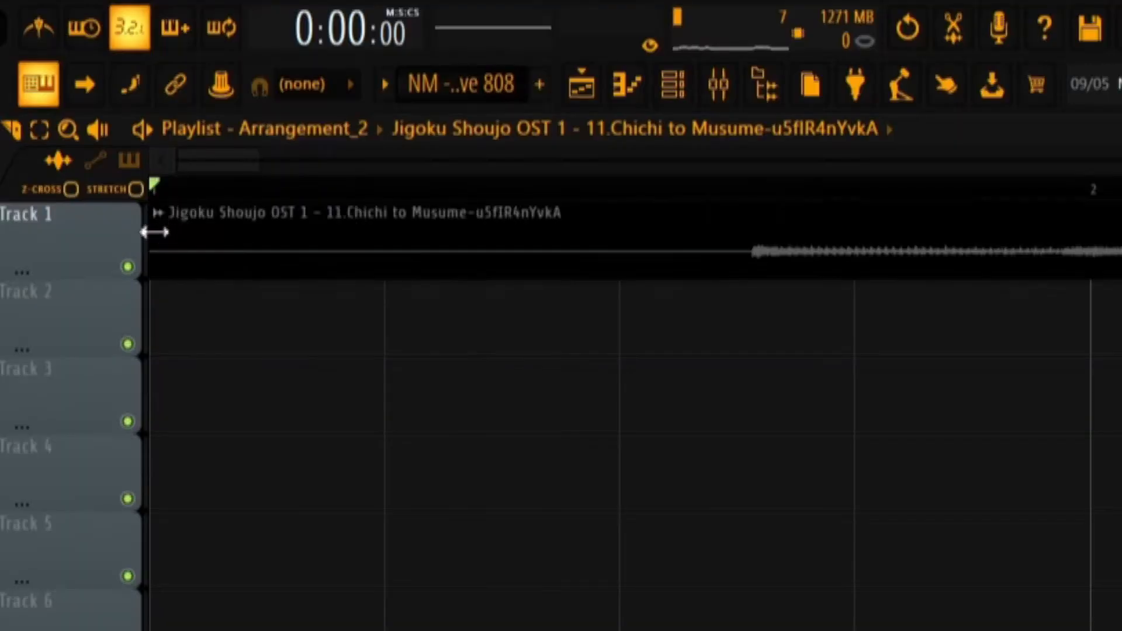
- Trim the silence off the beginning of the Jigoku Shoujo sample clip and align its start with bar 1
drag(155, 275, 286, 261)
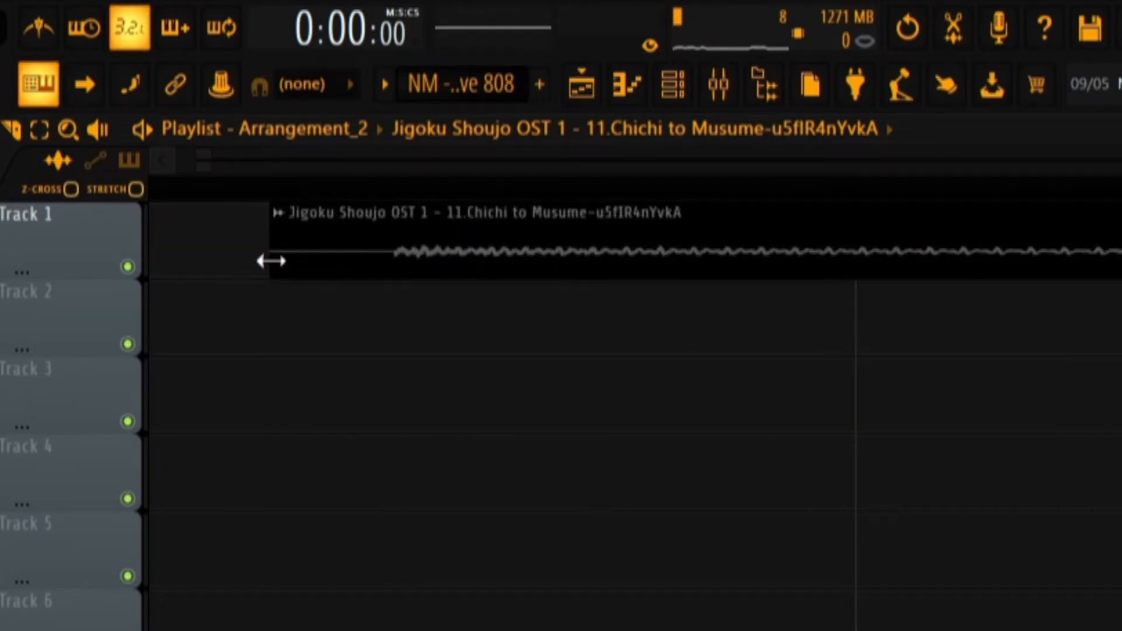
drag(275, 260, 100, 251)
scroll(373, 268, down, 8)
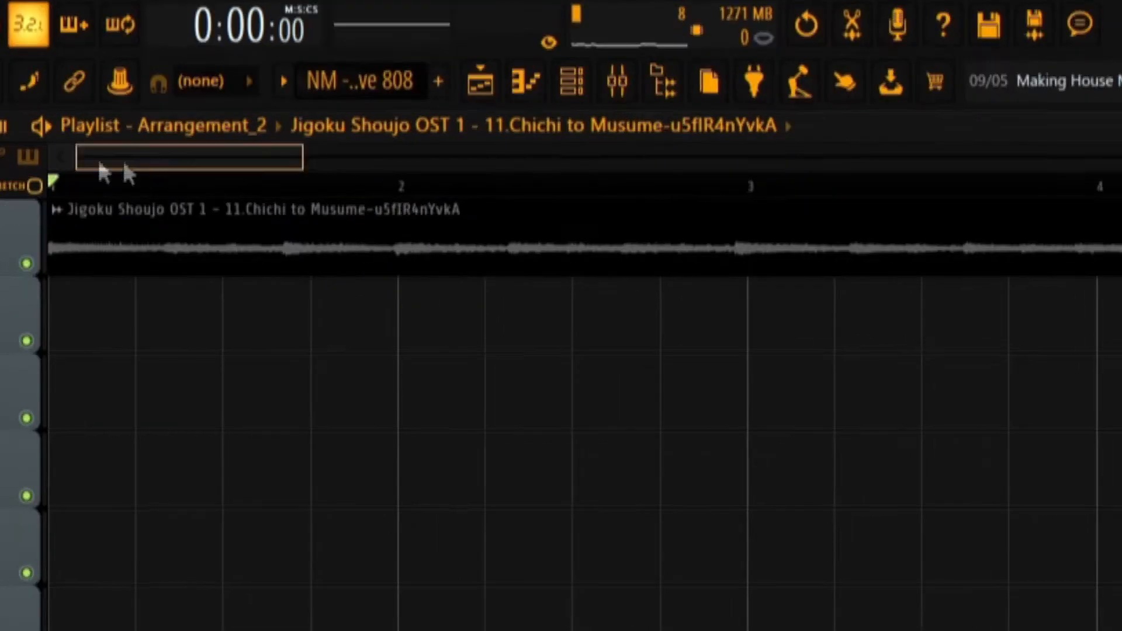
- Play the sample from its start and again from around bar 5 to find the loop's end point
key(space)
key(space)
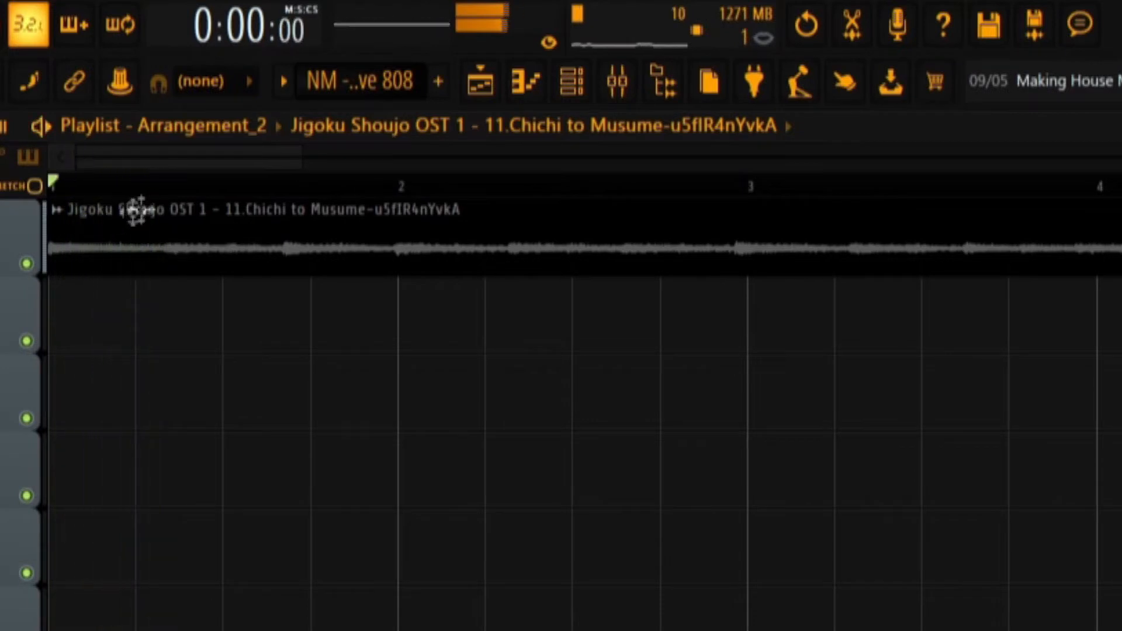
scroll(852, 246, down, 2)
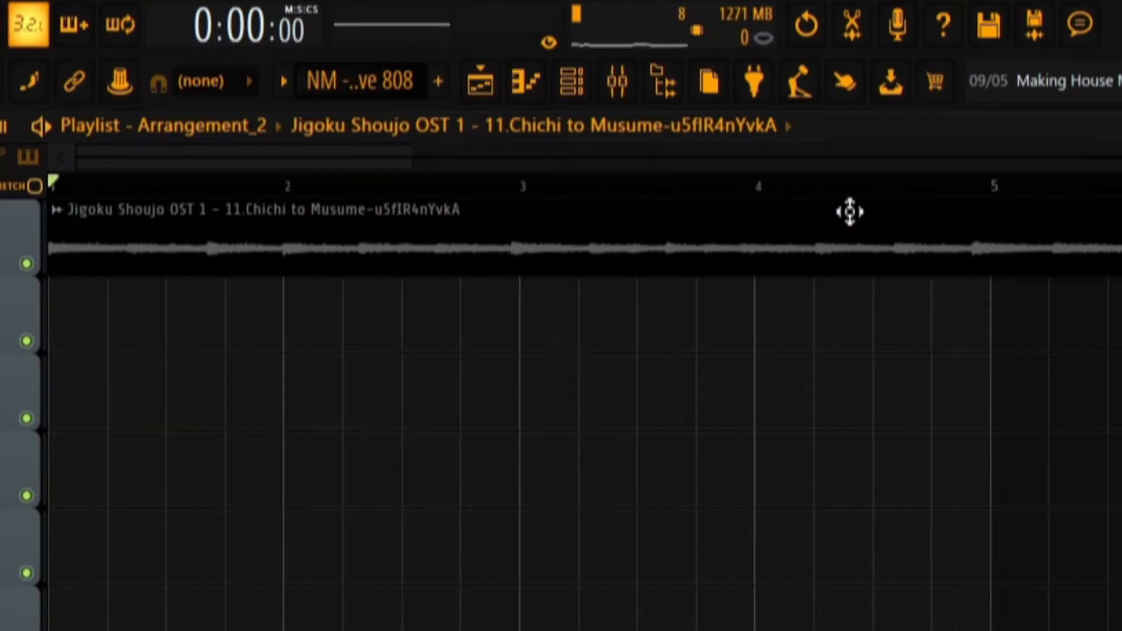
scroll(914, 197, down, 1)
click(762, 195)
key(space)
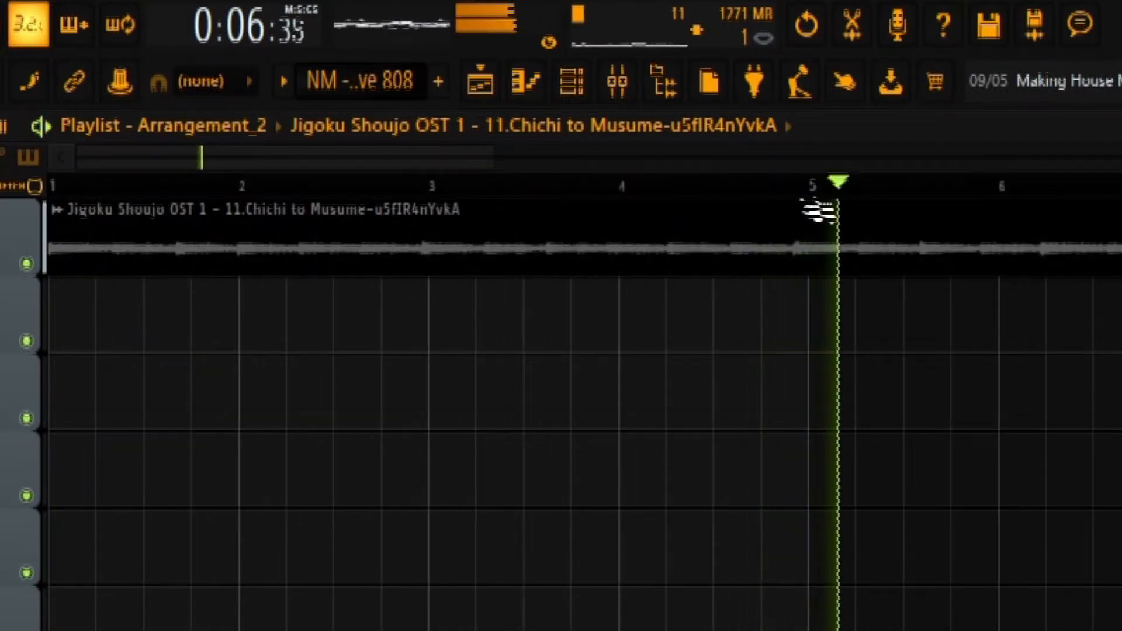
scroll(1041, 351, up, 6)
key(space)
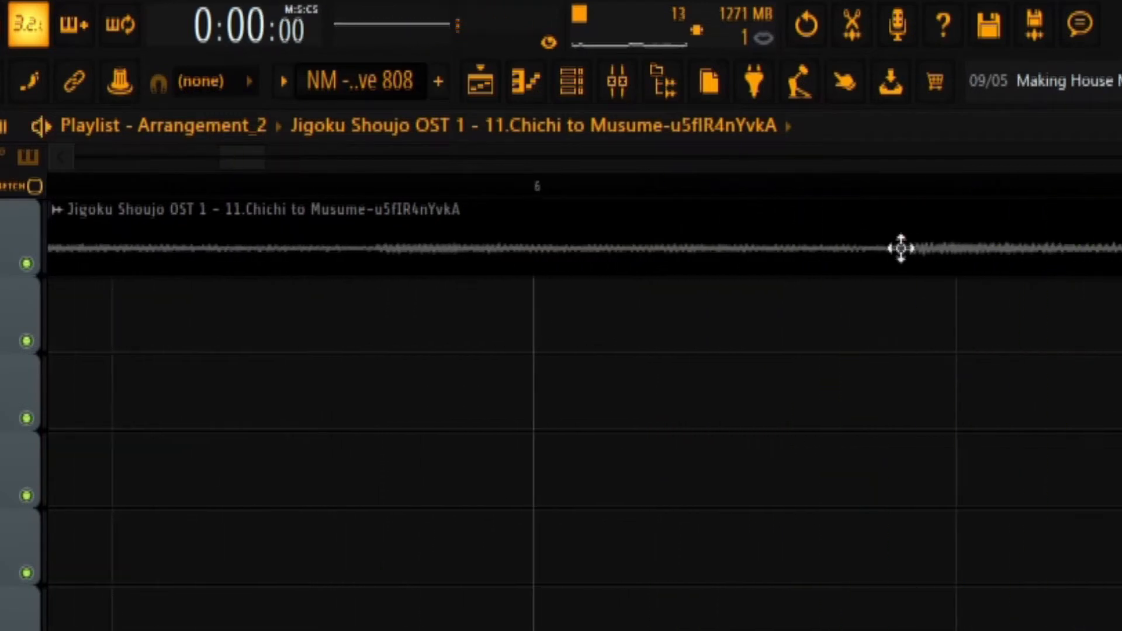
- Slice the sample clip shortly after bar 6 at the transient, delete the remainder and play back the loop
scroll(934, 245, up, 1)
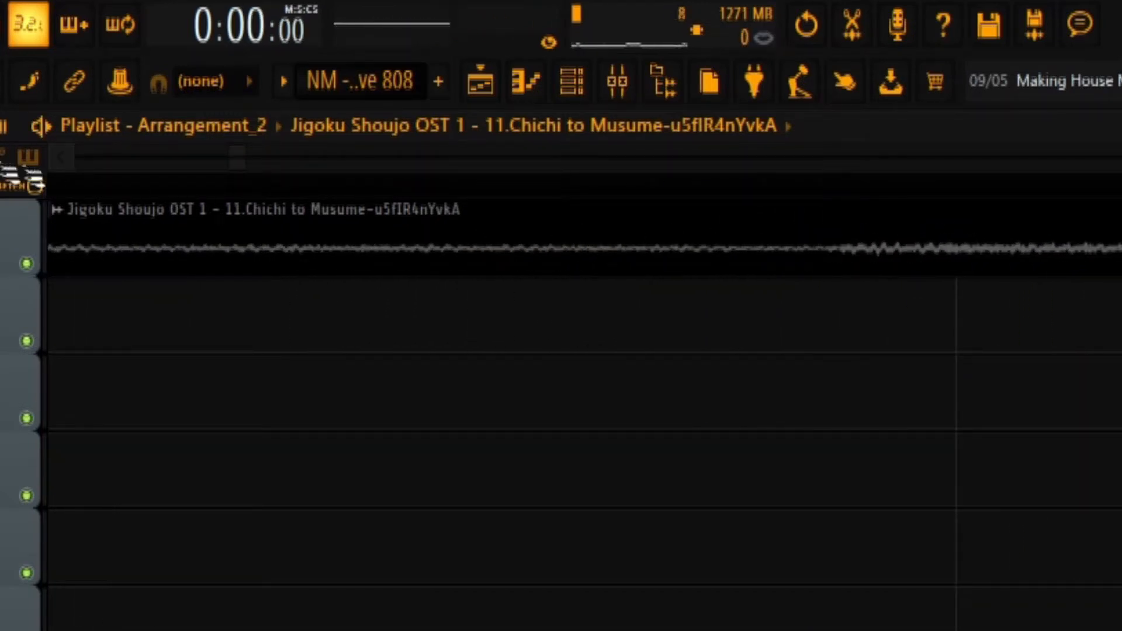
drag(835, 217, 845, 328)
right_click(988, 251)
scroll(1002, 355, down, 7)
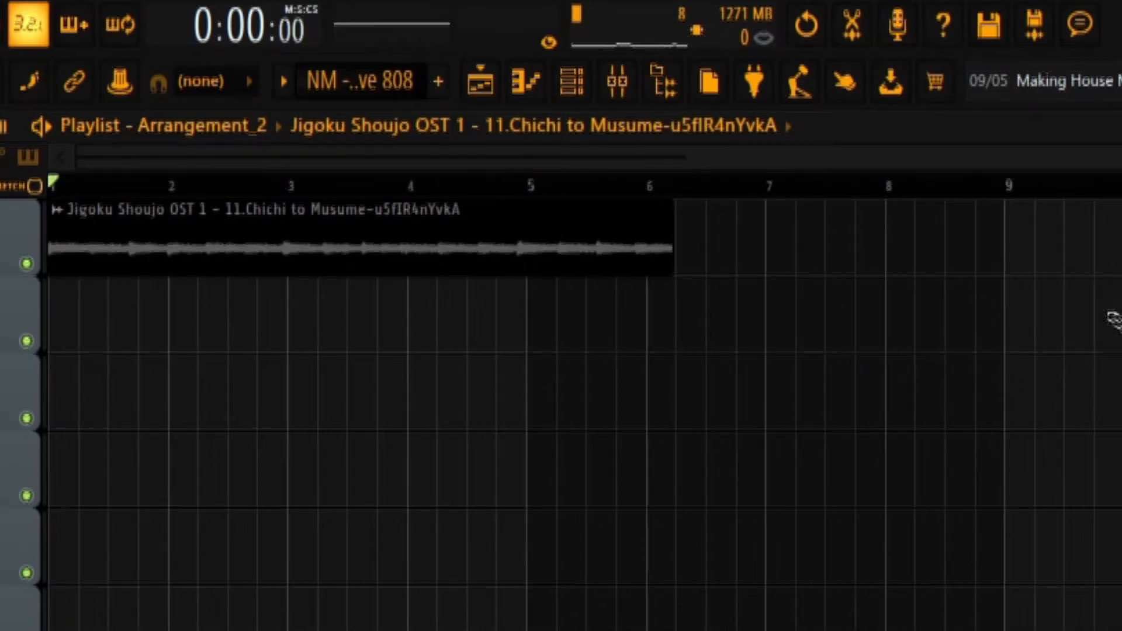
key(space)
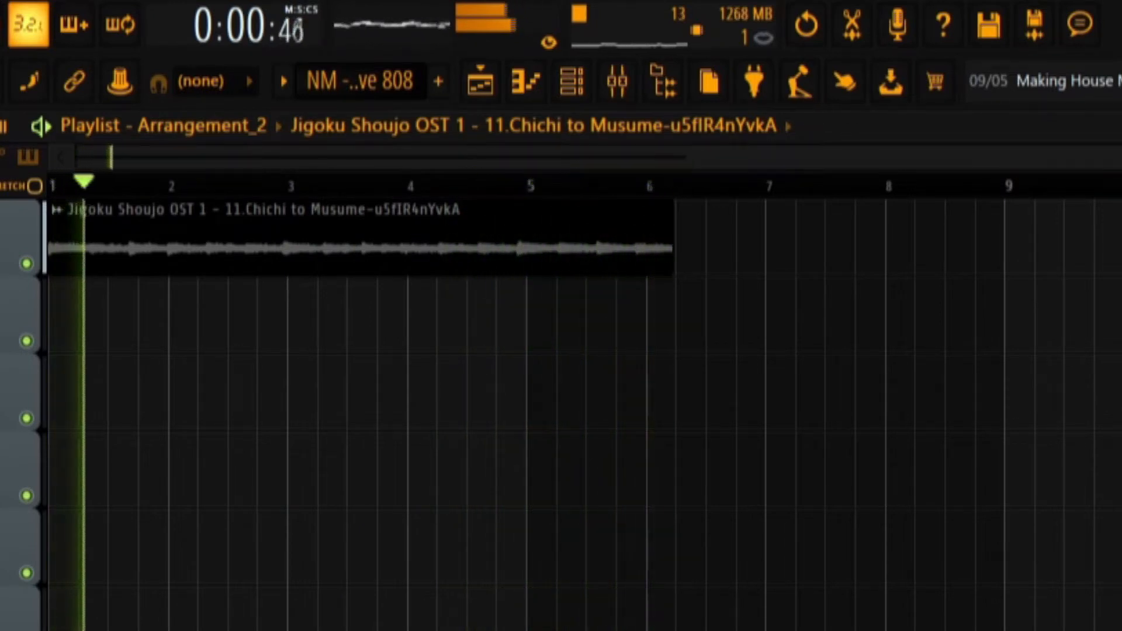
key(space)
- Set the sample's time-stretching mode to Stretch
double_click(591, 238)
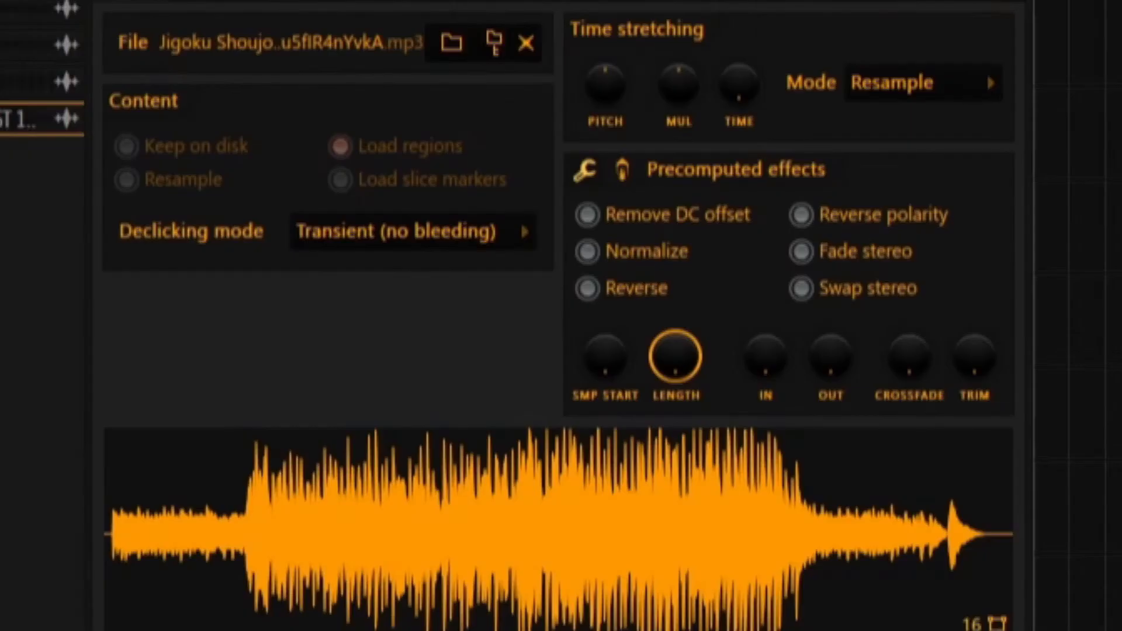
click(957, 95)
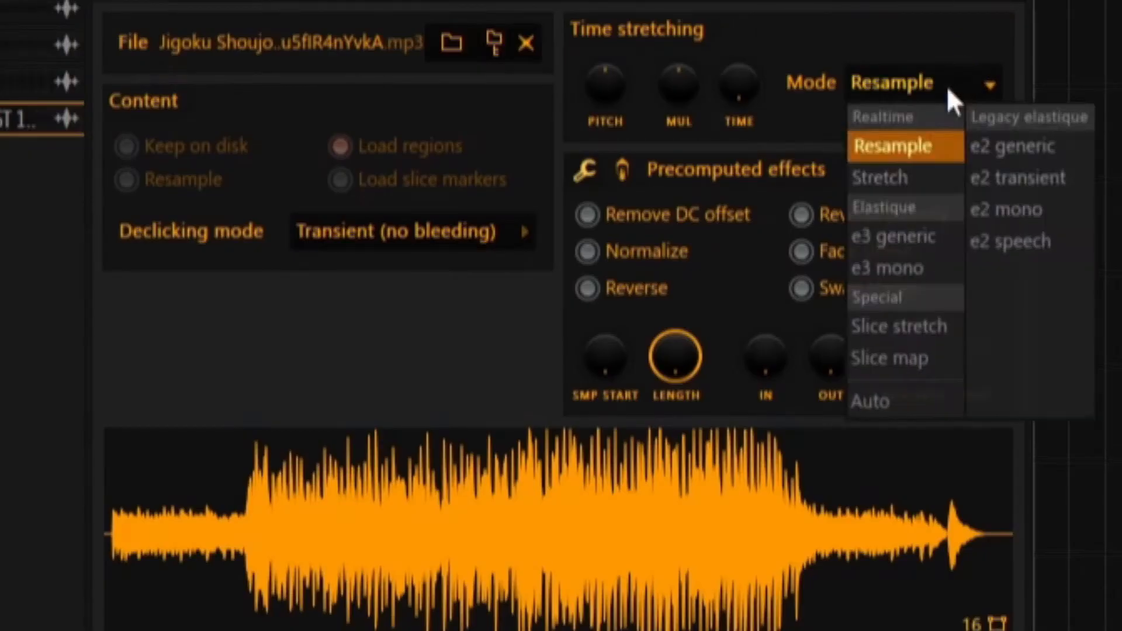
click(905, 181)
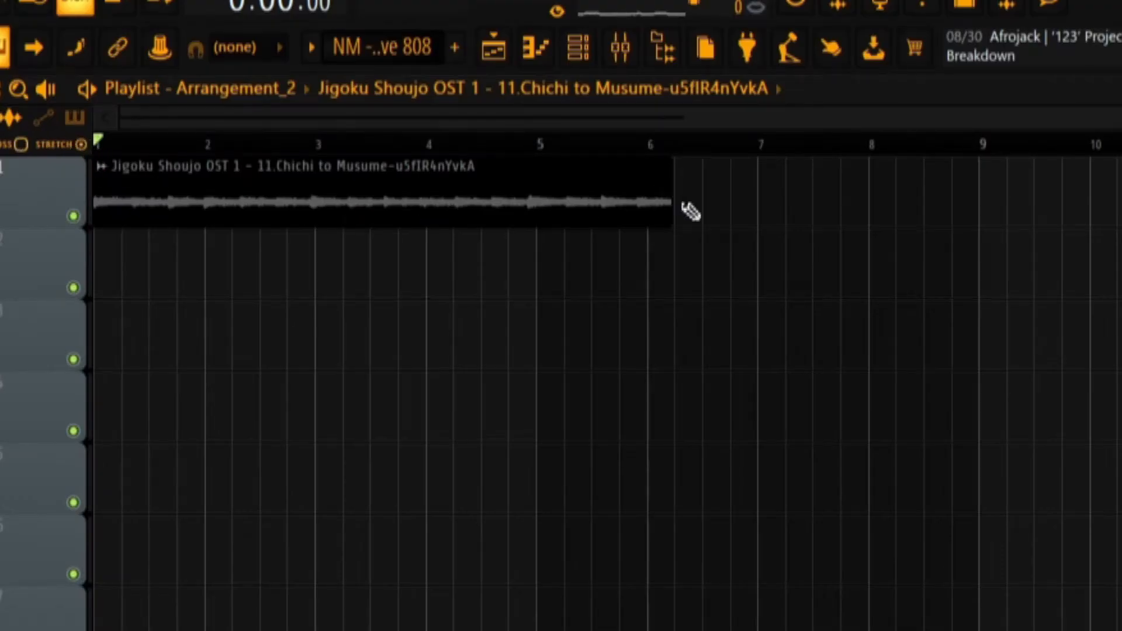
- Stretch the sample clip so it ends exactly at bar 9, and play it back
scroll(687, 209, up, 3)
scroll(328, 195, down, 5)
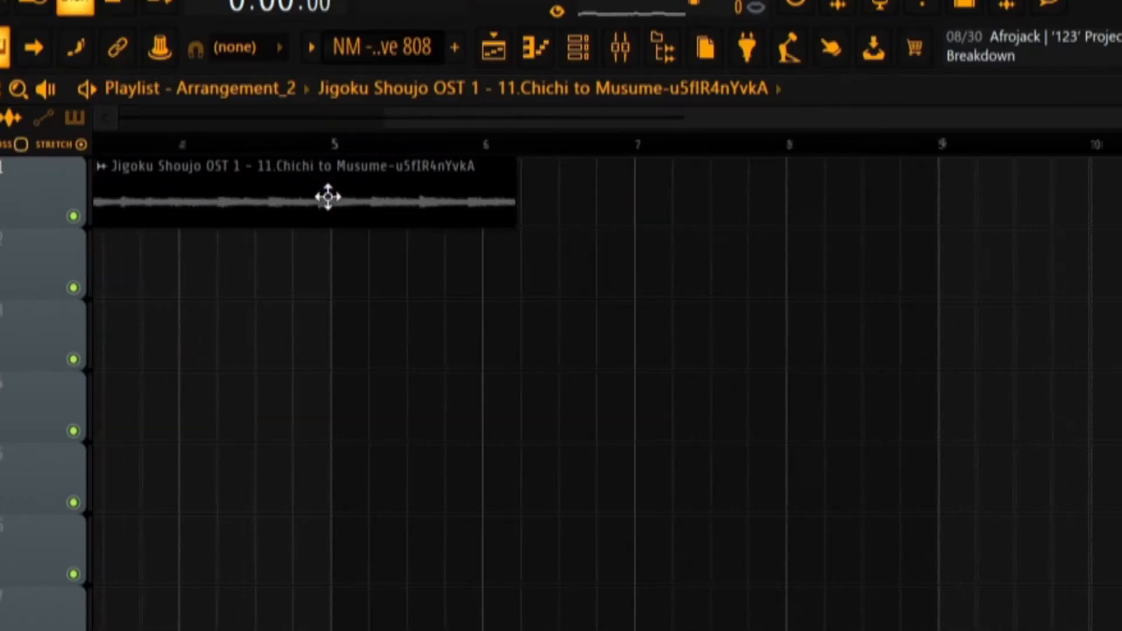
drag(667, 195, 982, 202)
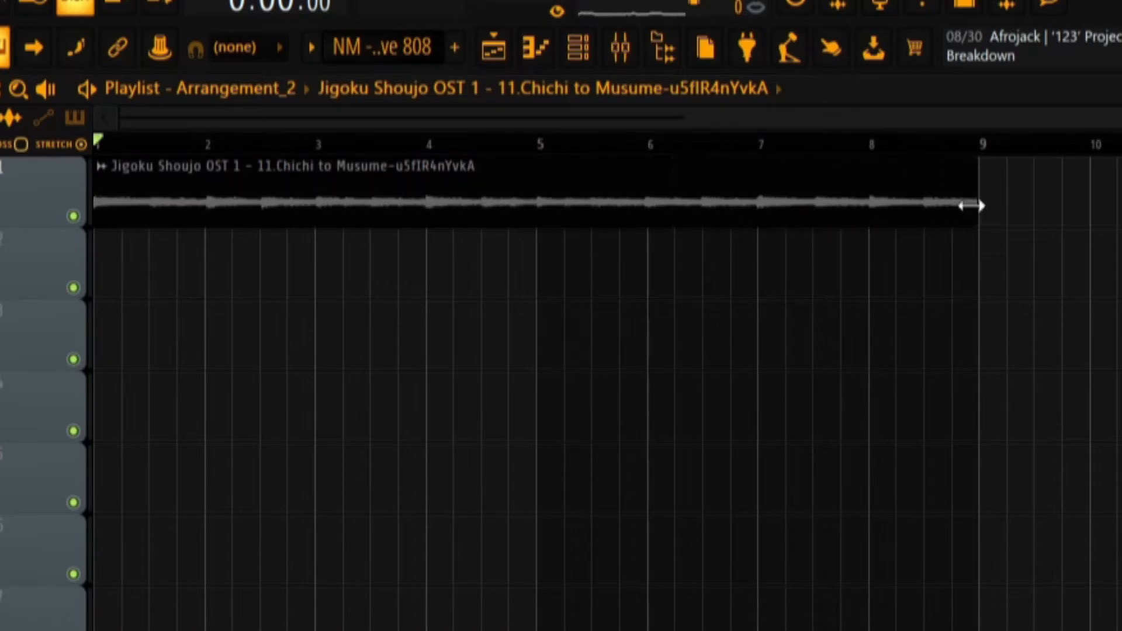
scroll(975, 233, up, 5)
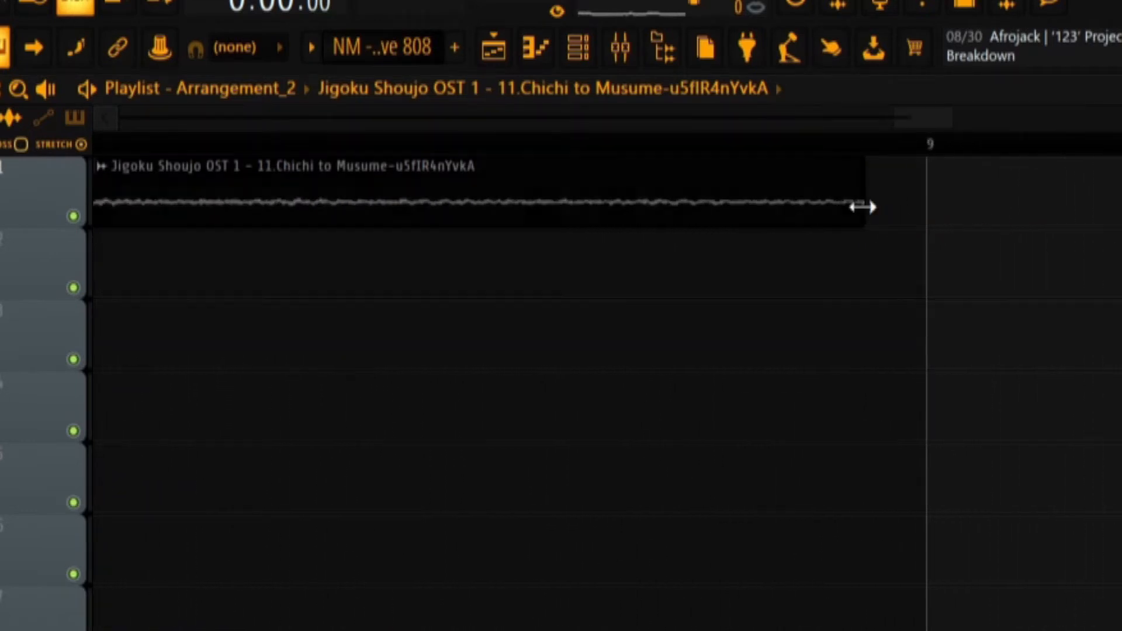
drag(863, 207, 922, 220)
scroll(905, 288, down, 3)
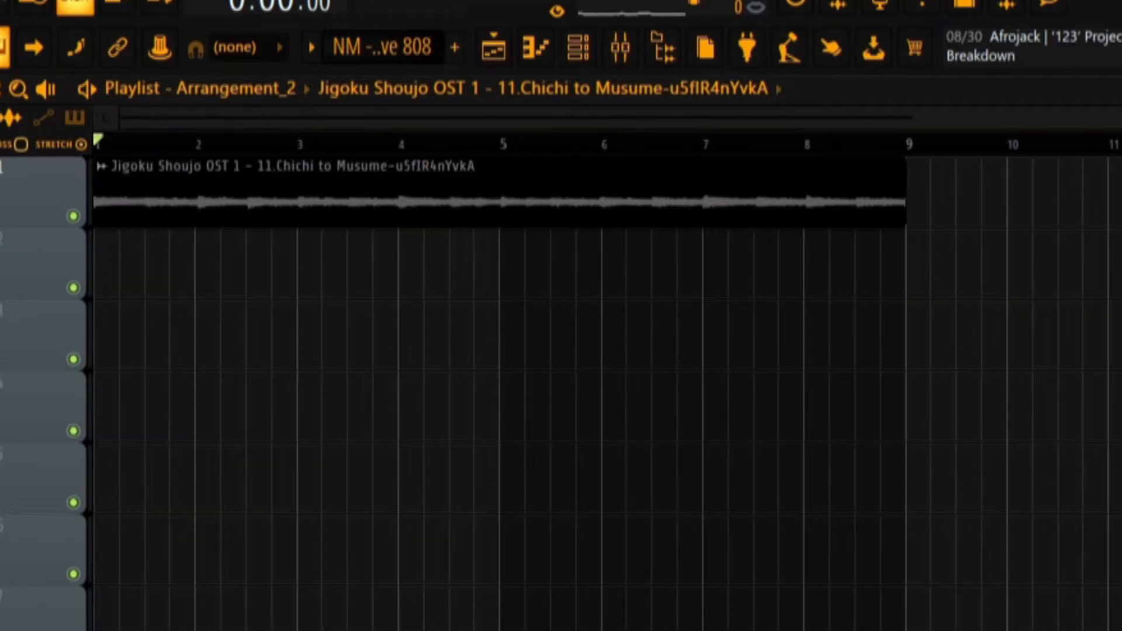
key(space)
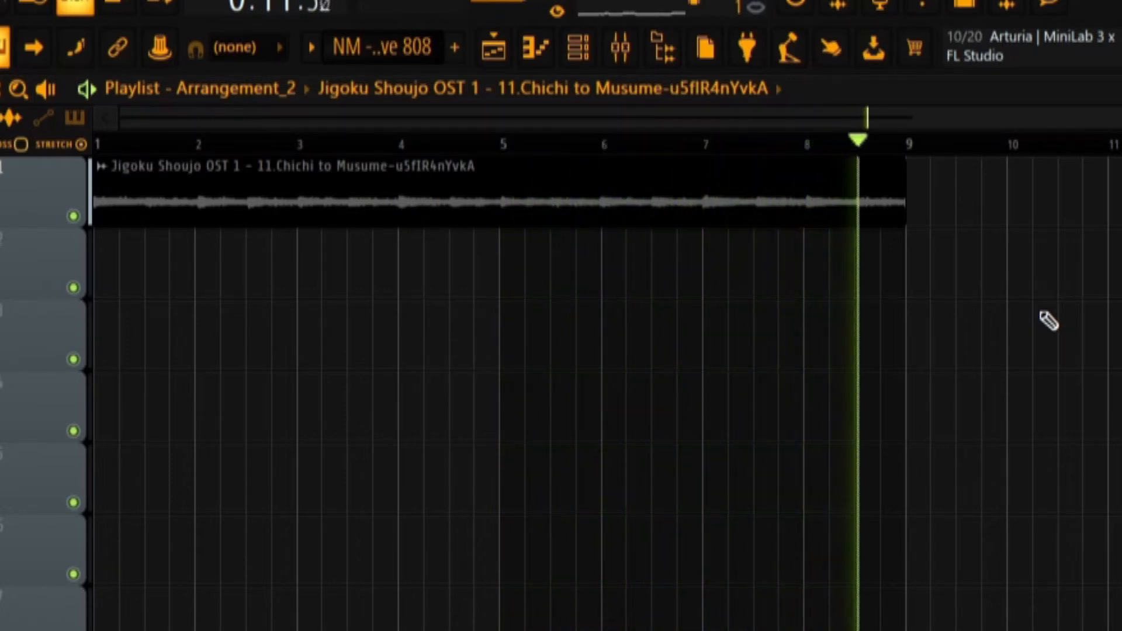
key(space)
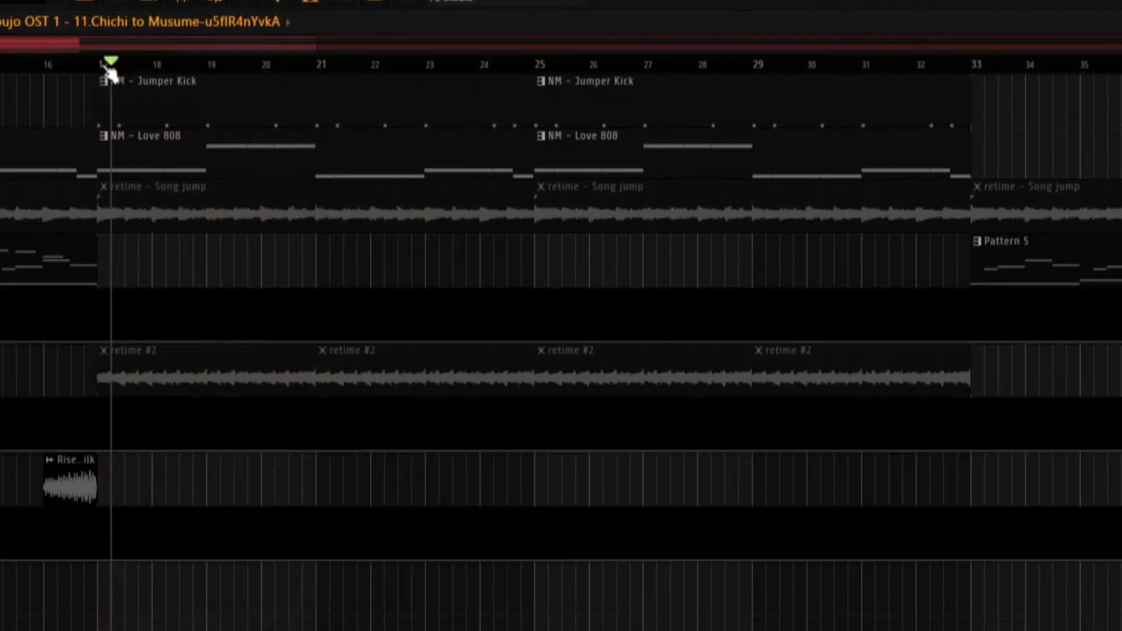
- Select bars 17 to 33 of the full arrangement and play the section containing the stretched sample
drag(100, 62, 959, 91)
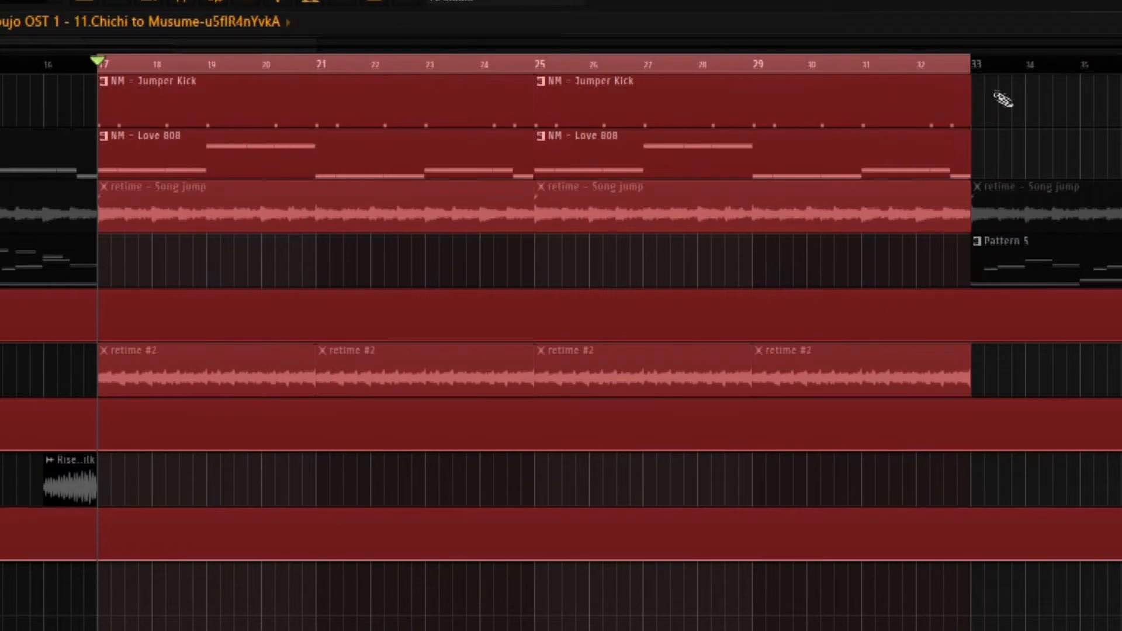
scroll(1003, 99, down, 3)
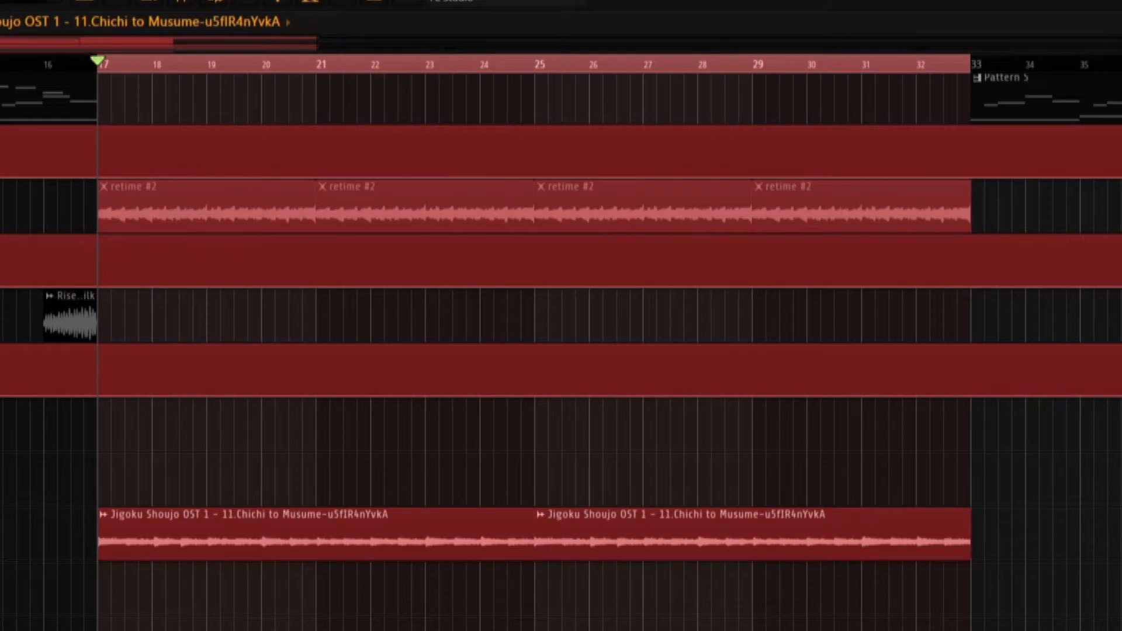
key(space)
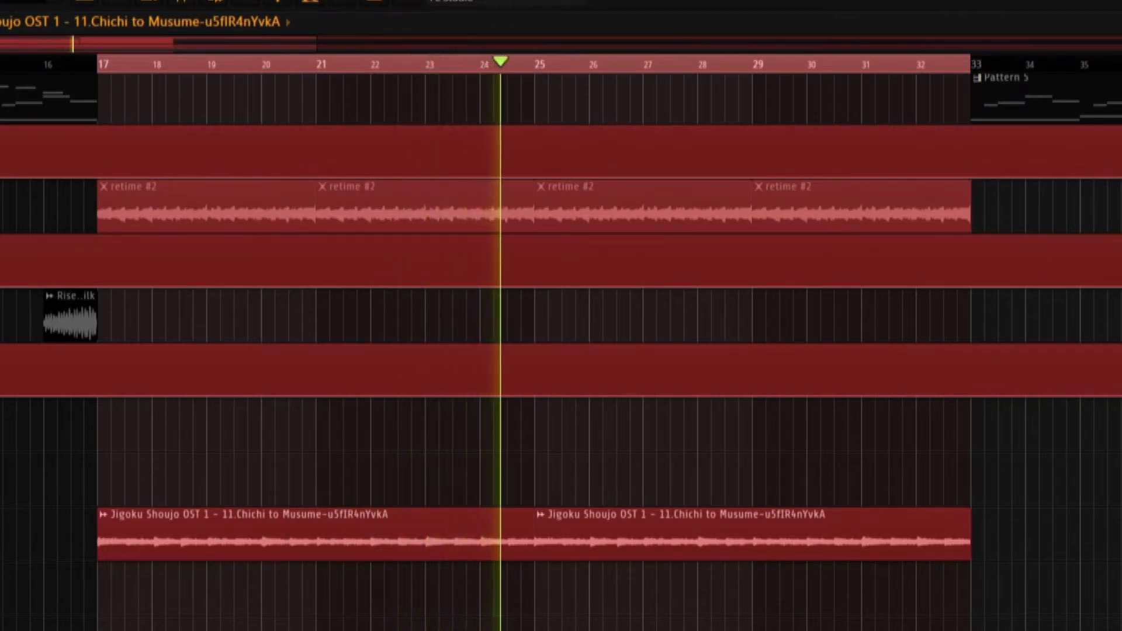
key(space)
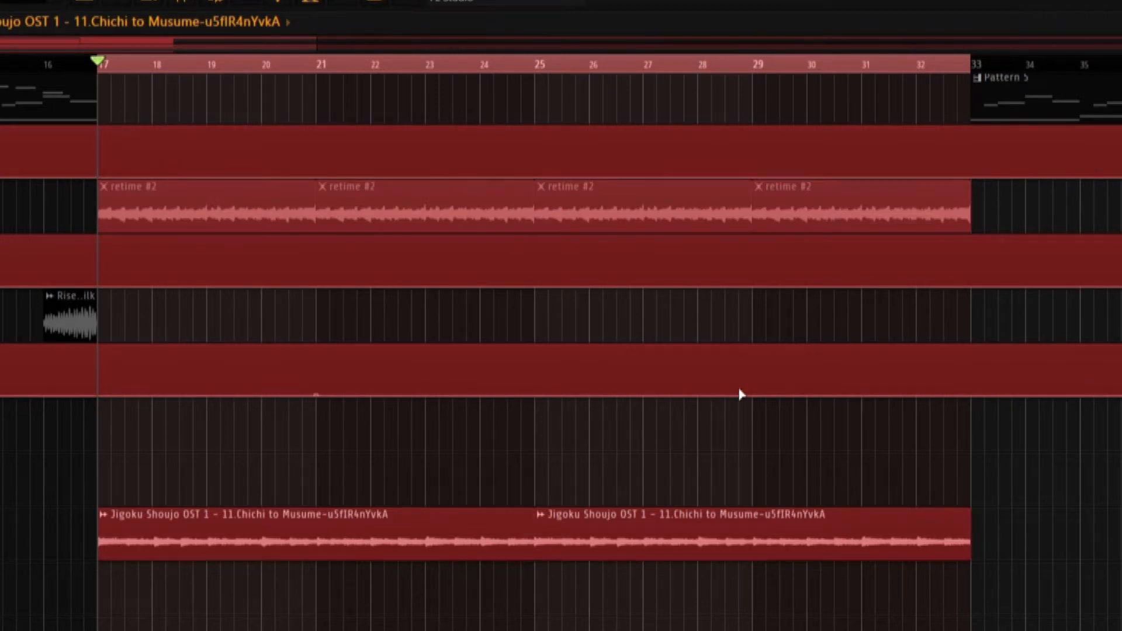
- Select bars 23 to 25, play that passage to check the sample's timing and clear the selection
scroll(604, 445, up, 3)
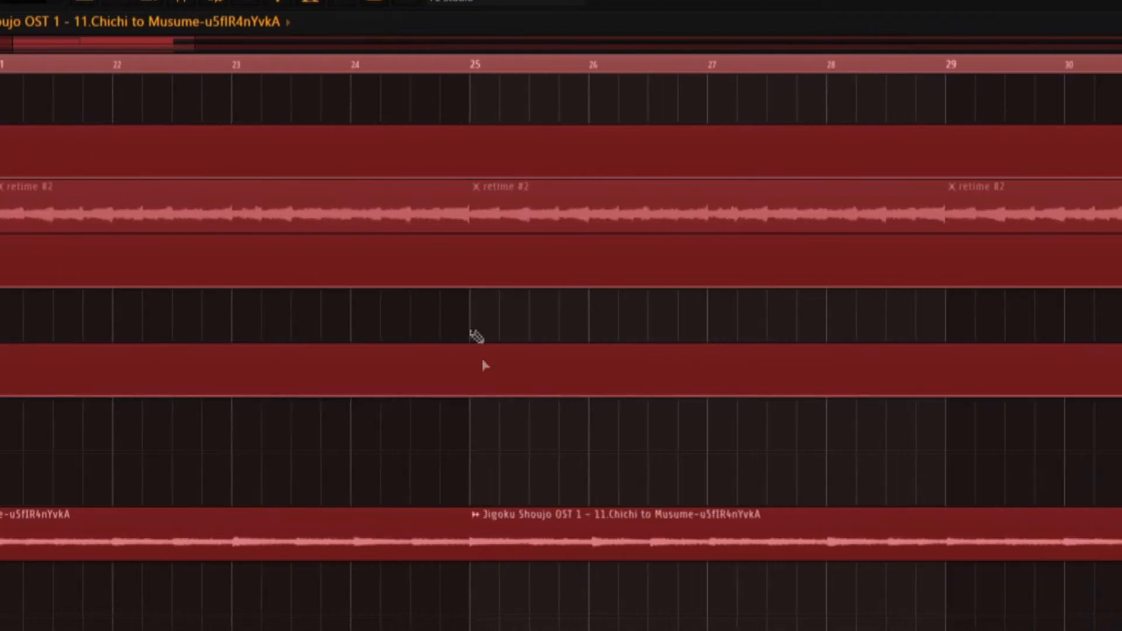
double_click(352, 62)
click(235, 63)
drag(235, 61, 476, 96)
key(space)
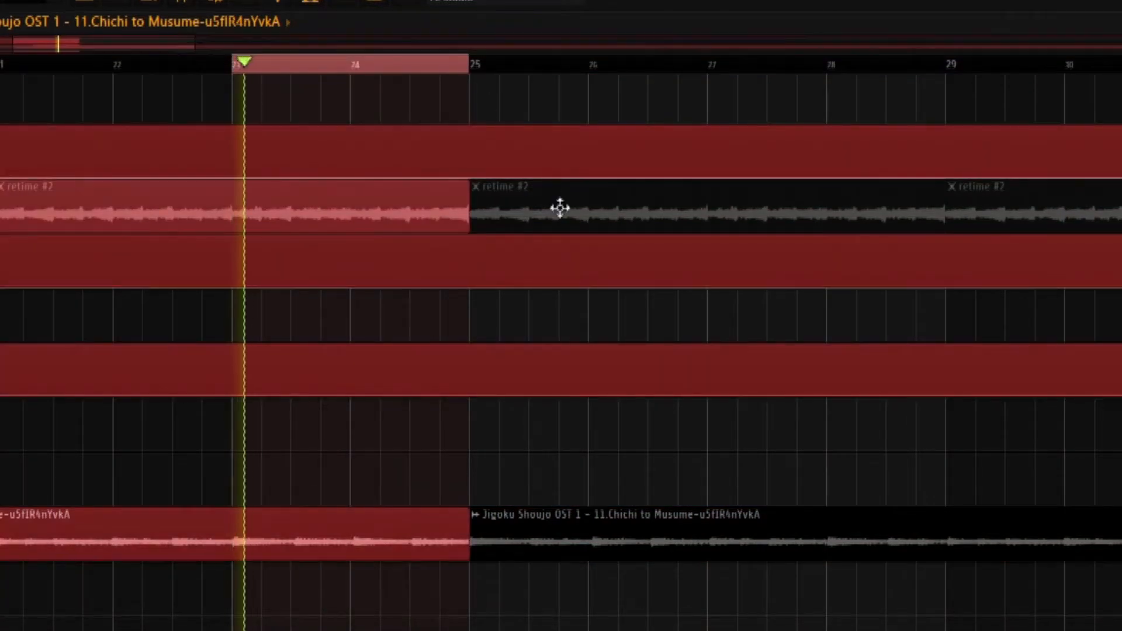
scroll(609, 269, down, 3)
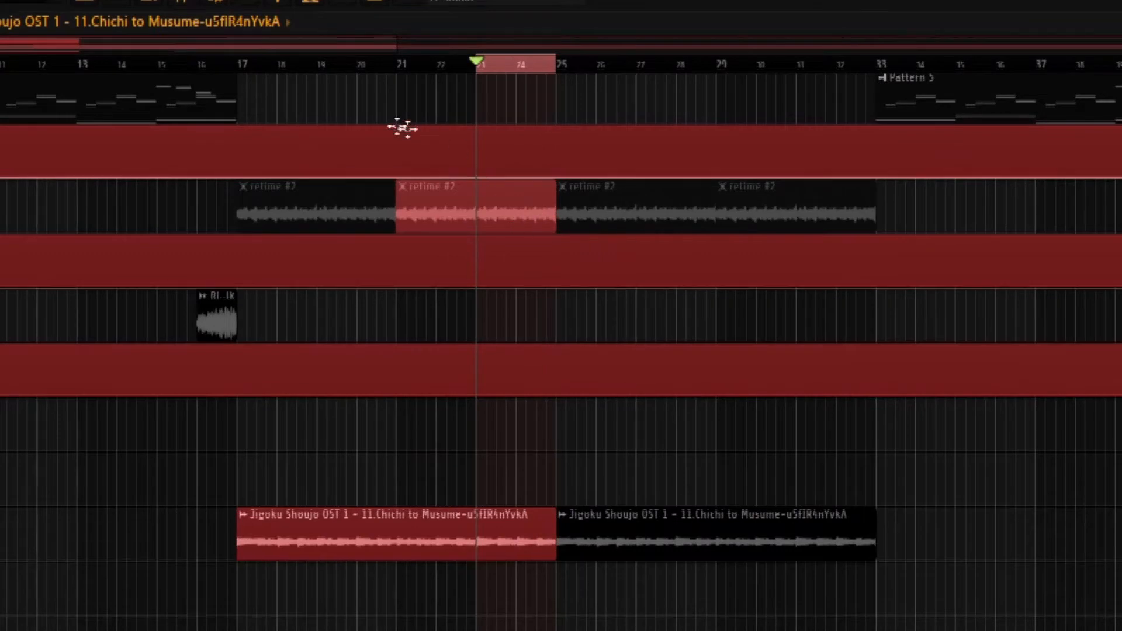
double_click(240, 63)
scroll(502, 541, down, 1)
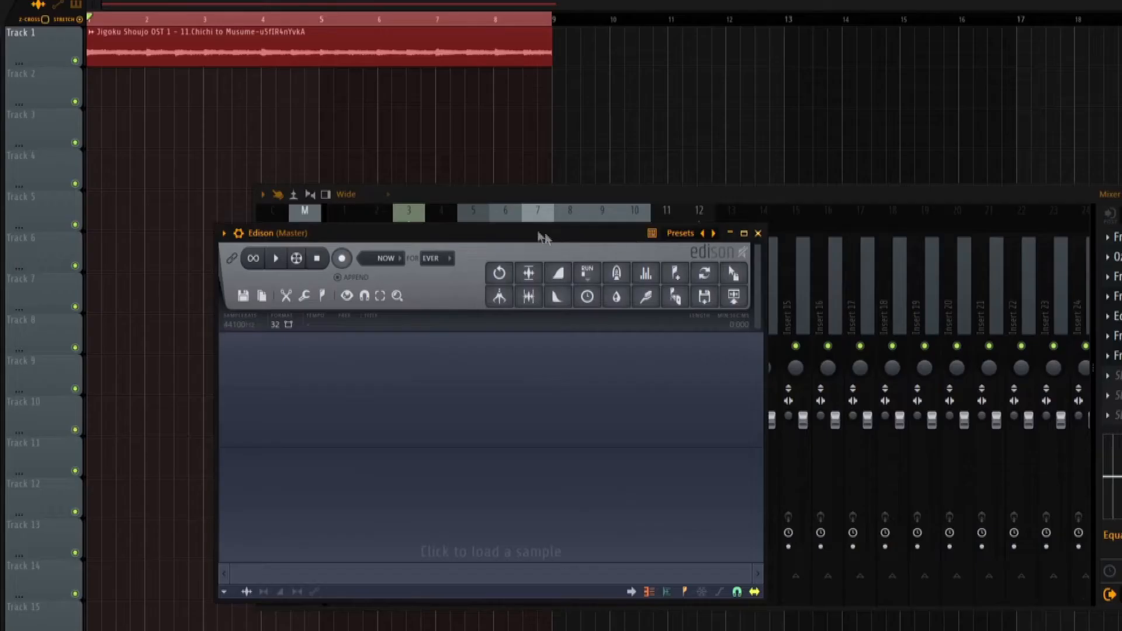
- Set Edison to record On play, arm it and record the stretched sample loop from the playlist
click(400, 259)
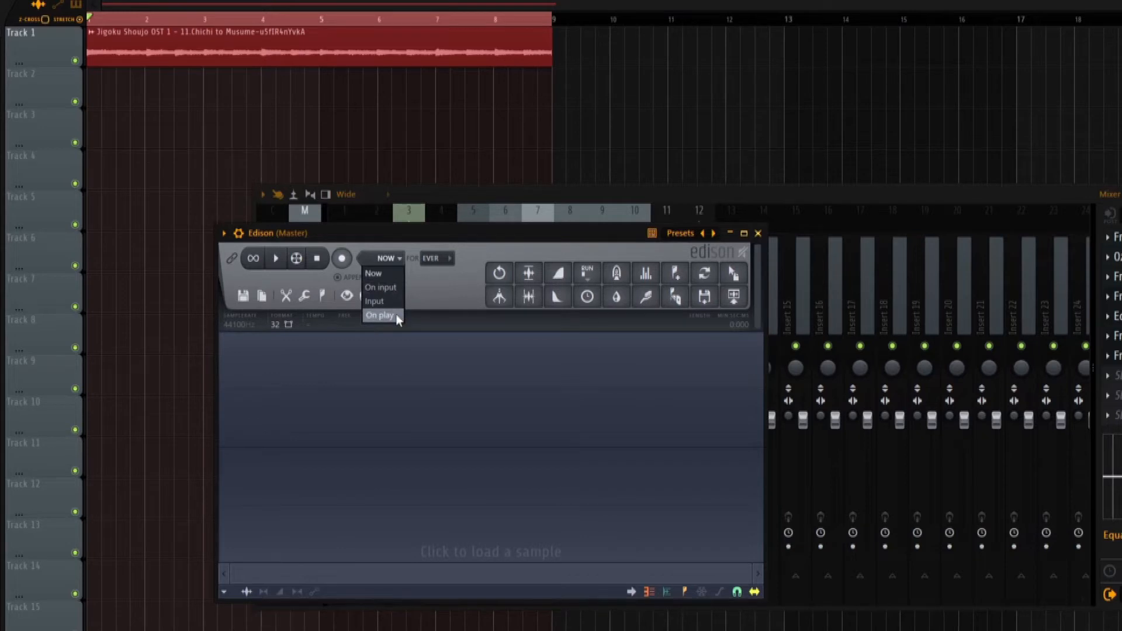
click(396, 314)
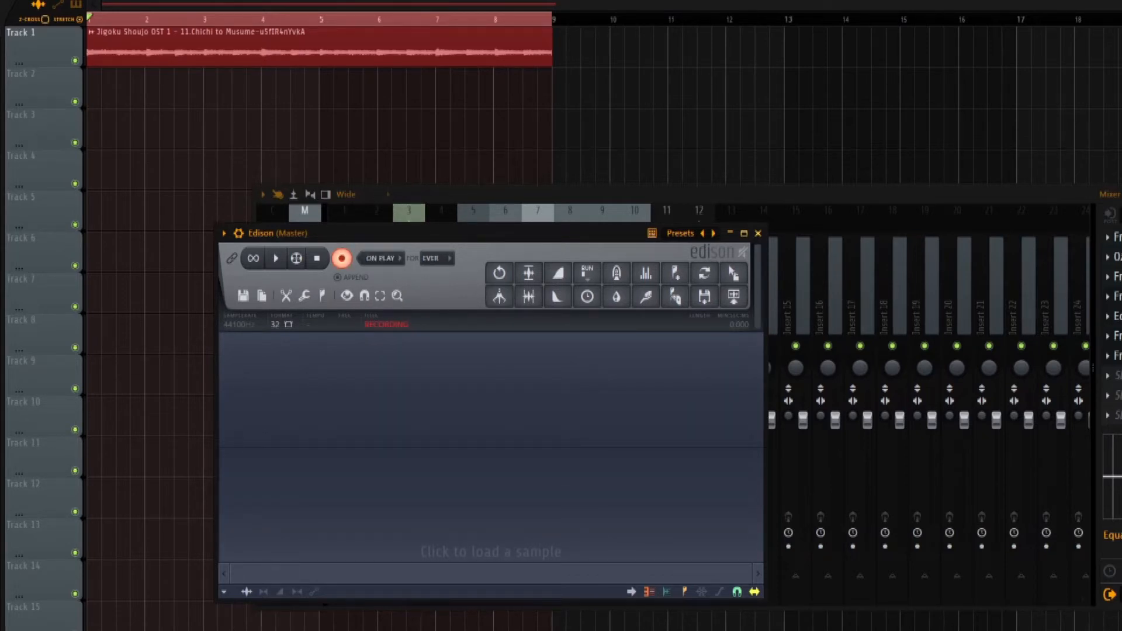
key(space)
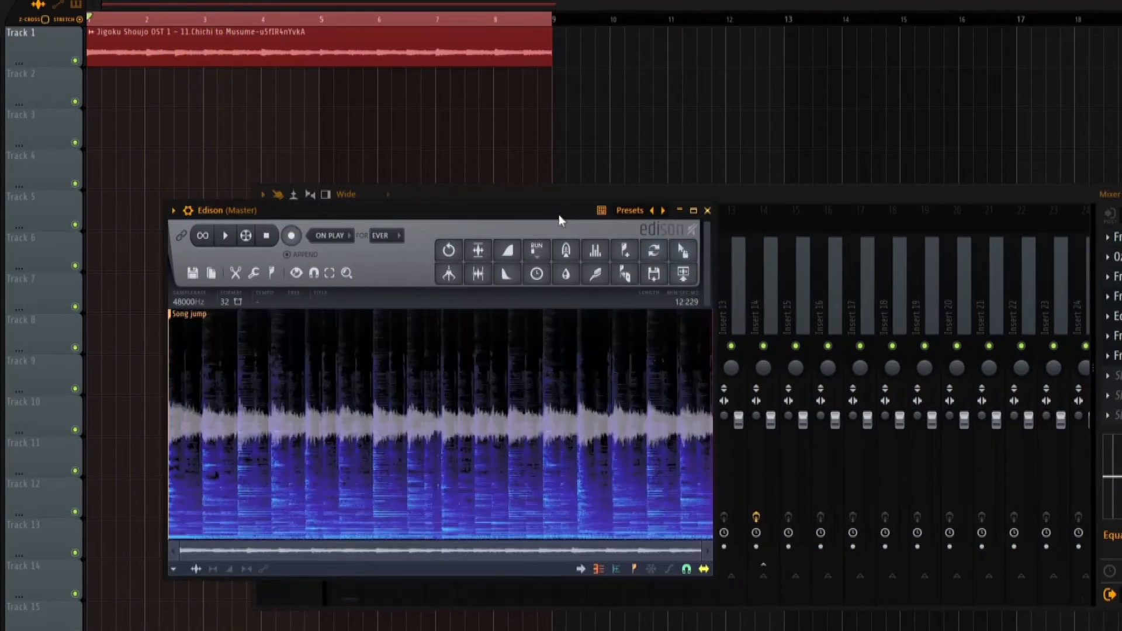
- Arrange the Edison and Newtime windows side by side and transfer the Edison recording into Newtime
drag(558, 215, 538, 209)
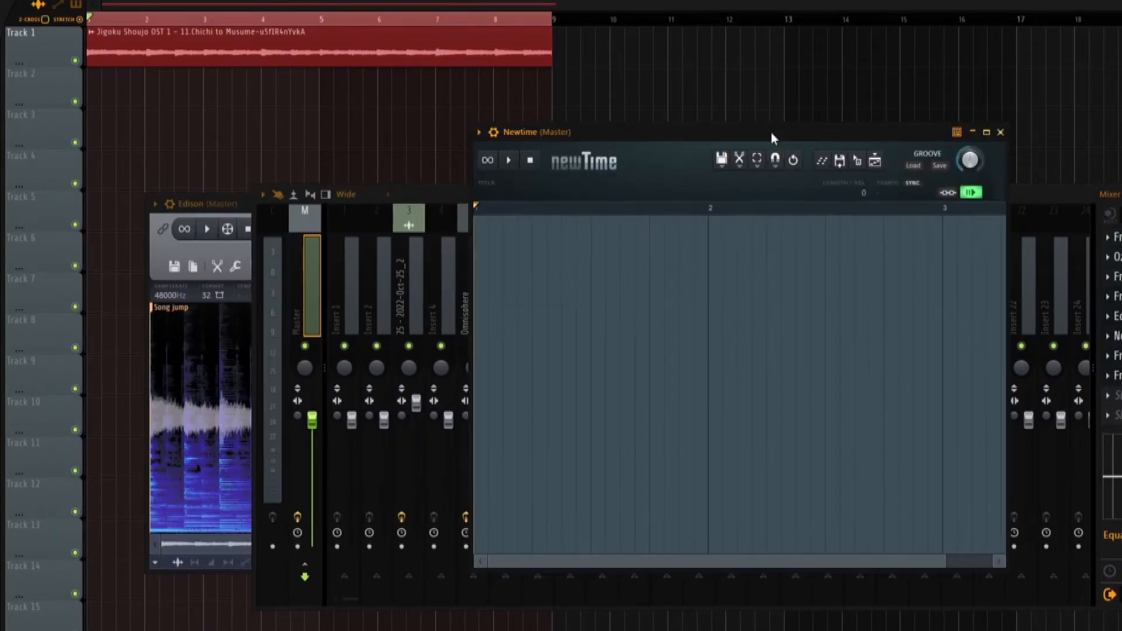
drag(217, 202, 161, 191)
drag(608, 233, 743, 284)
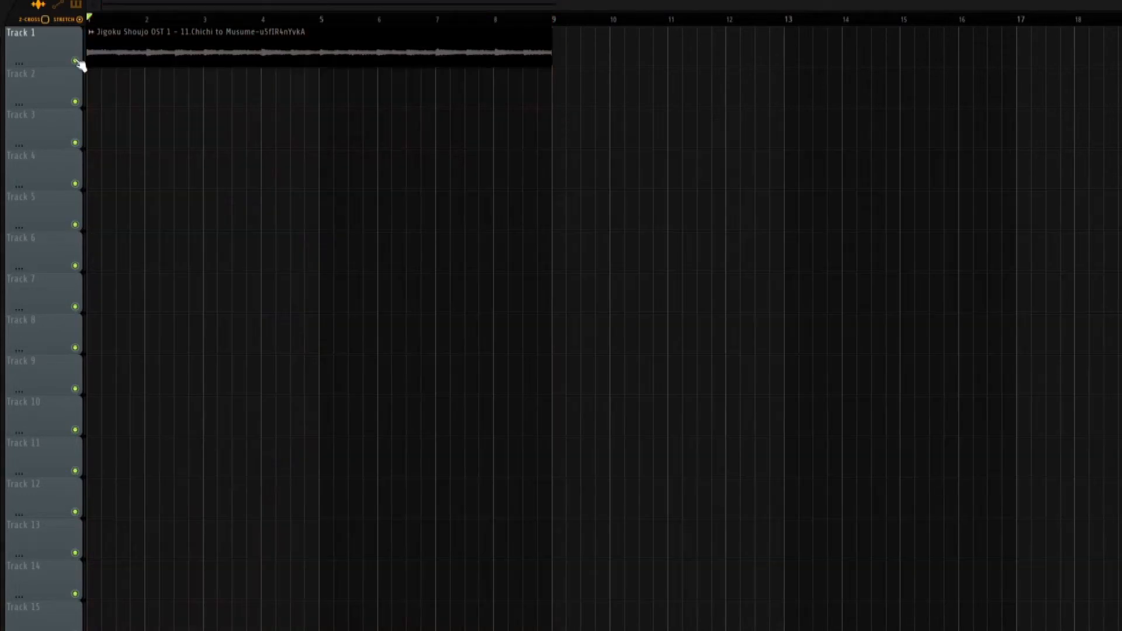
- Mute Track 1 in the playlist and bring the mixer back into view
click(76, 61)
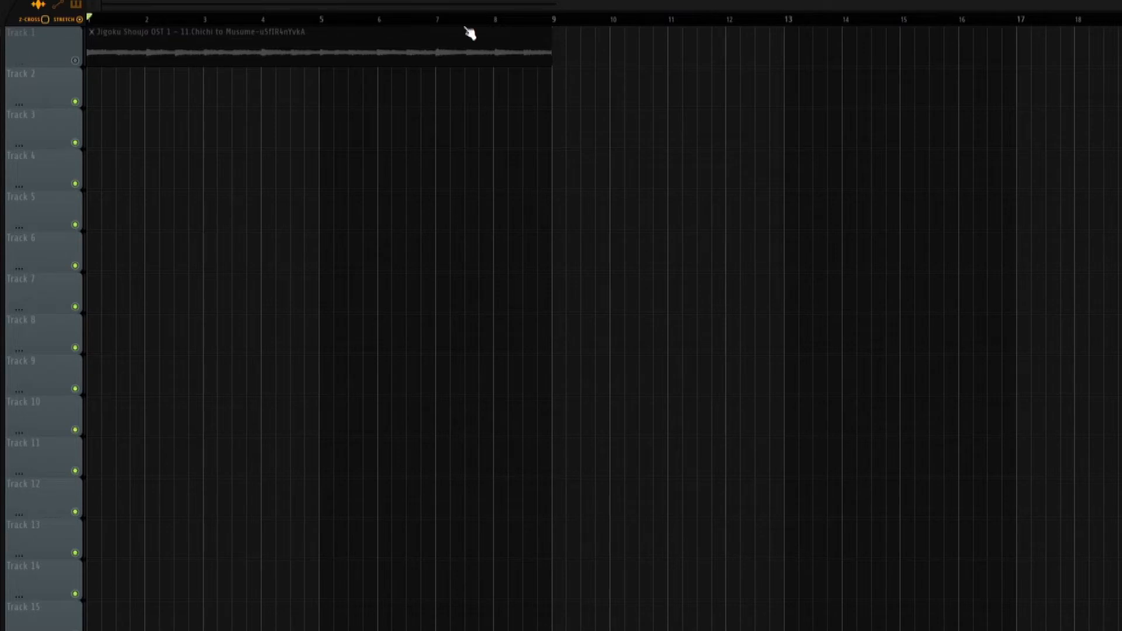
key(F9)
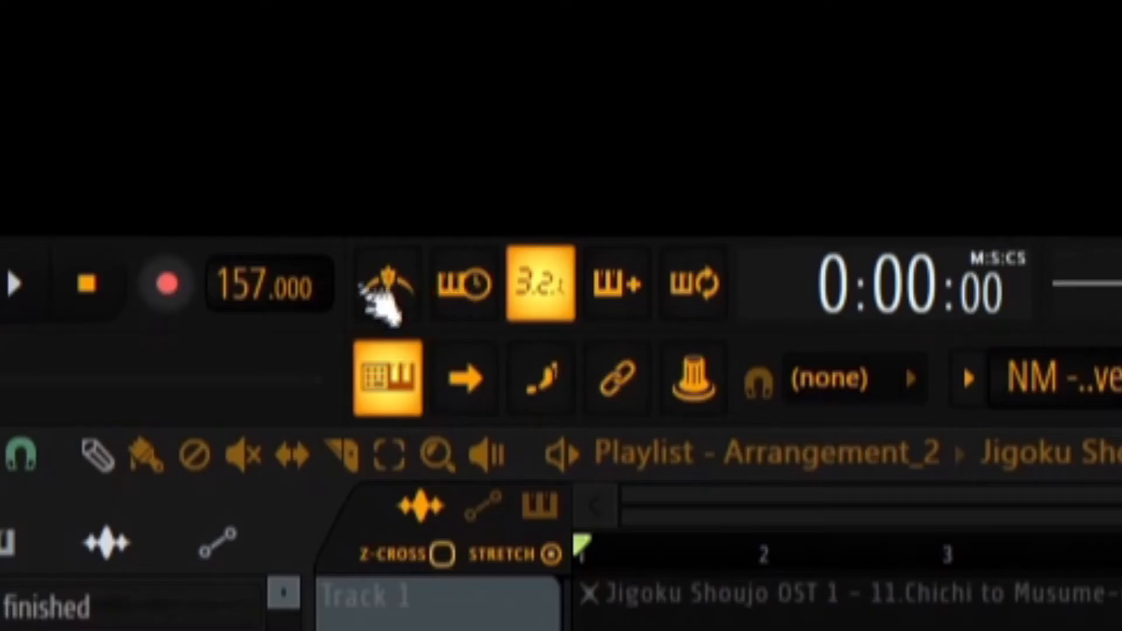
- Turn on the metronome and link Newtime's playback to the project's transport
click(386, 287)
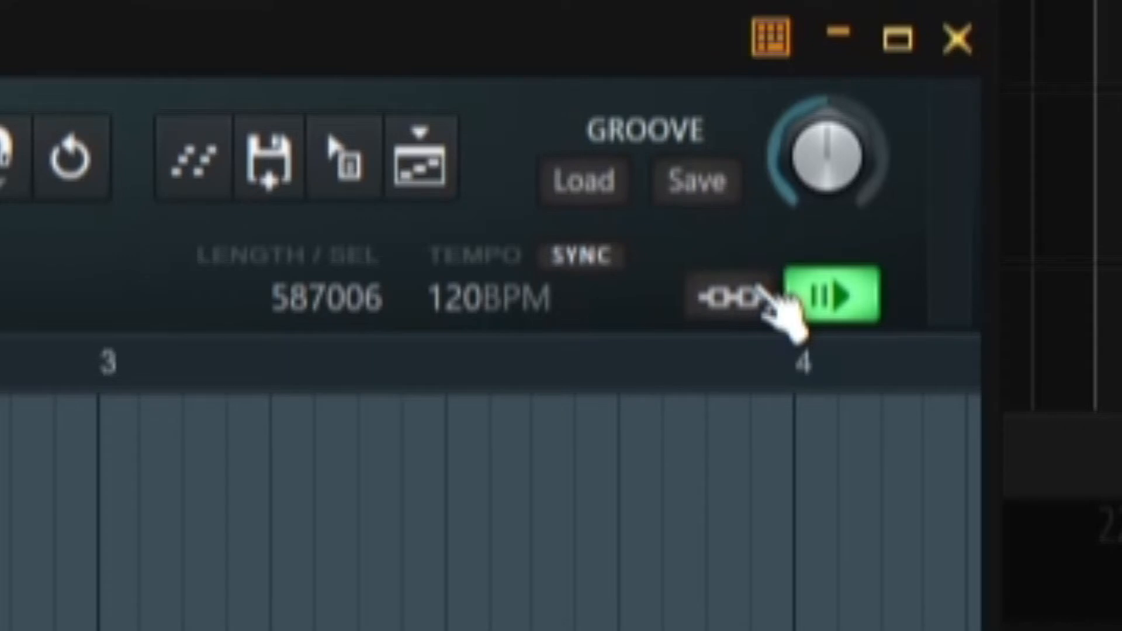
click(760, 296)
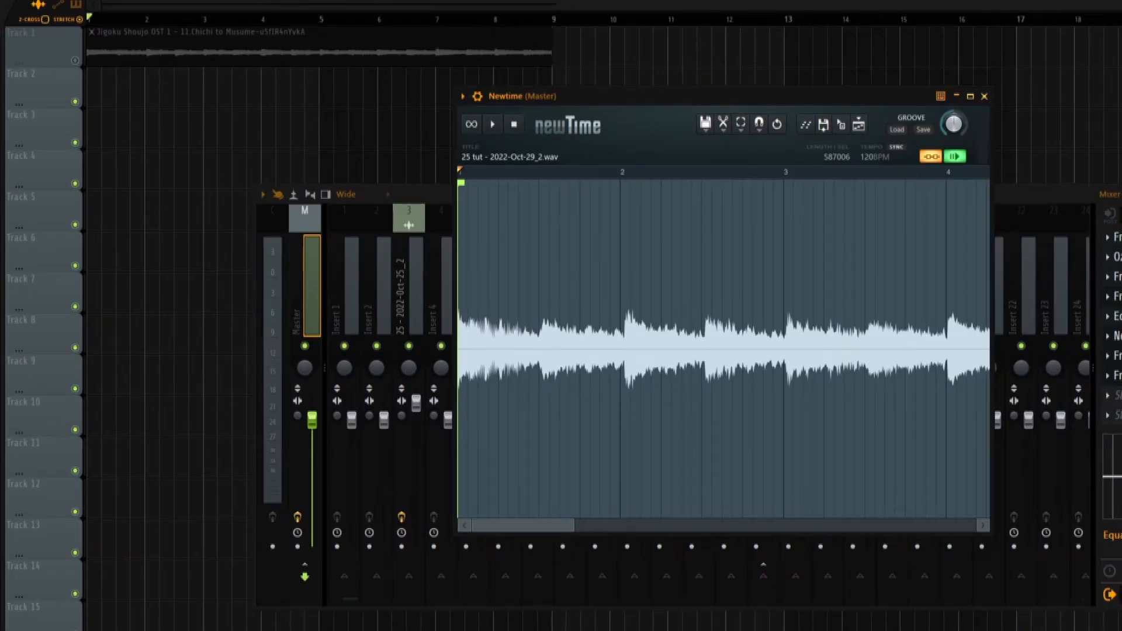
- Play the recording in Newtime against the metronome to check its timing
key(space)
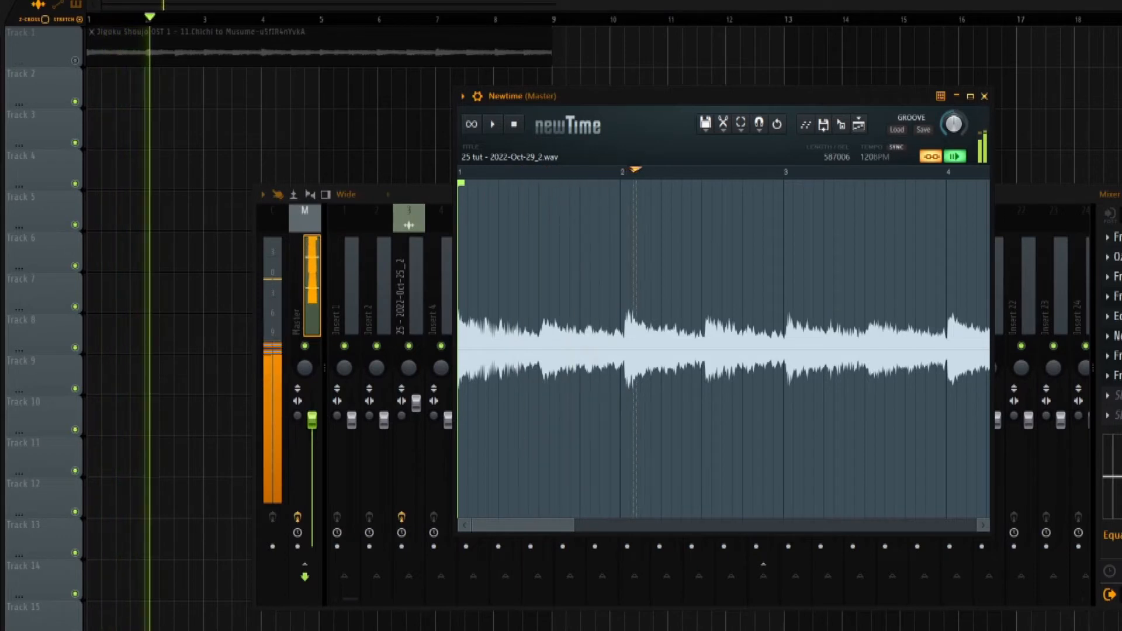
key(space)
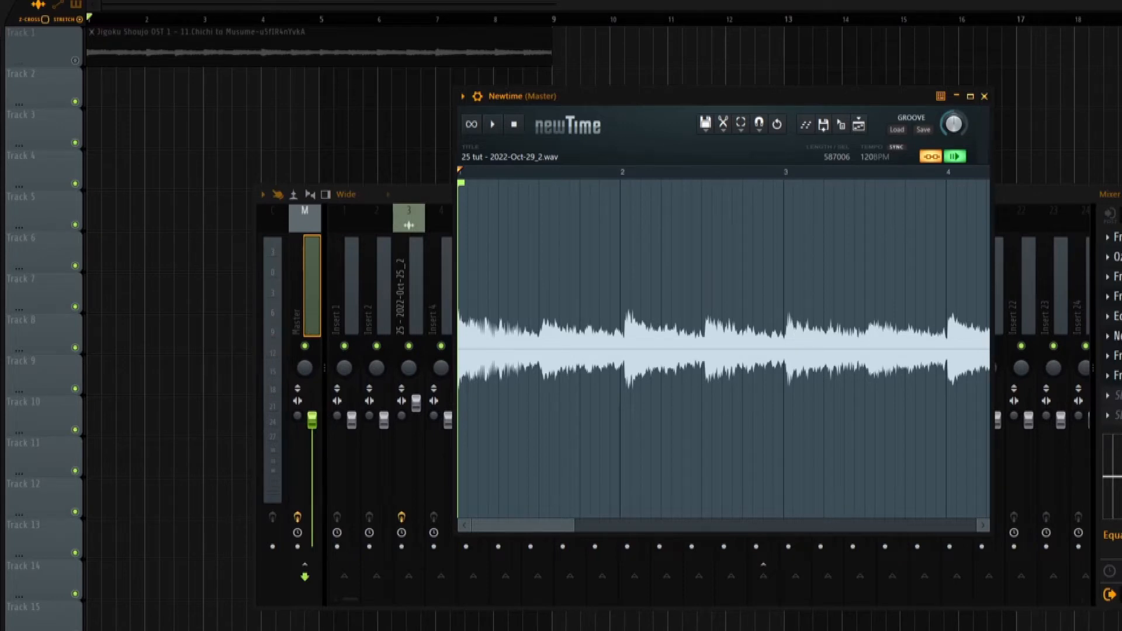
key(space)
- Set Newtime's sample tempo to 157 BPM and sync it to the project tempo
drag(847, 103, 819, 105)
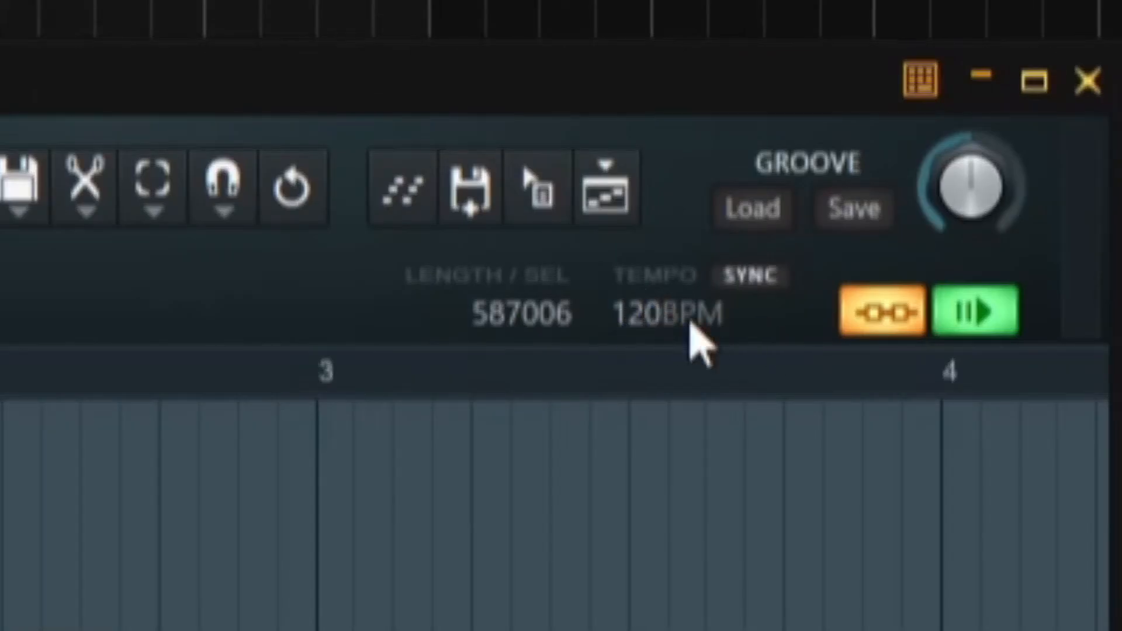
click(656, 315)
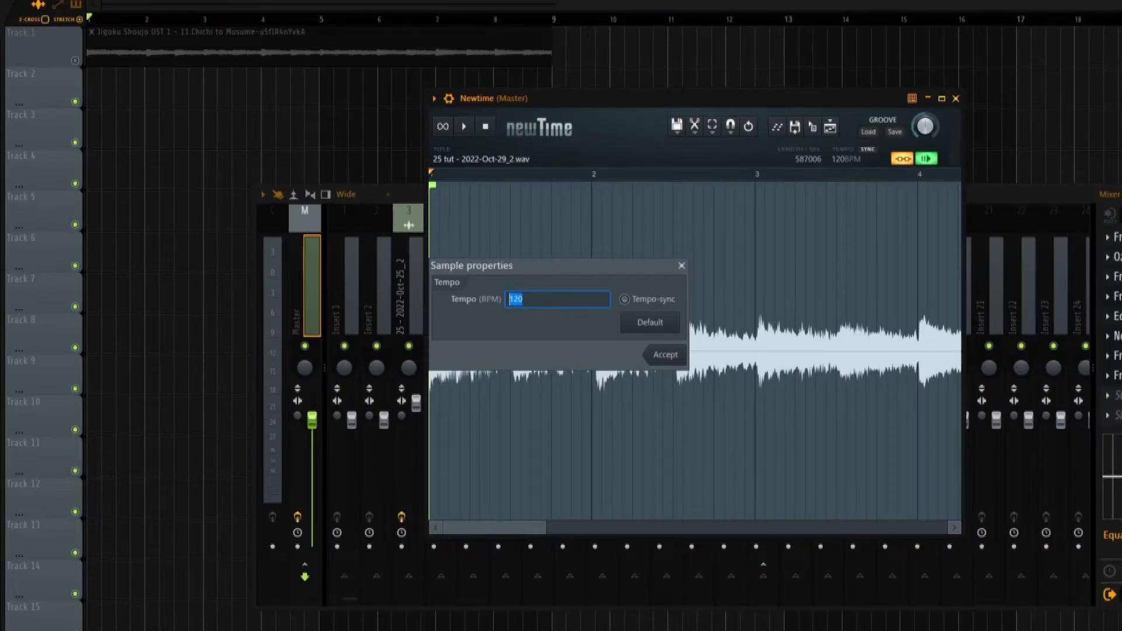
text(157)
key(Return)
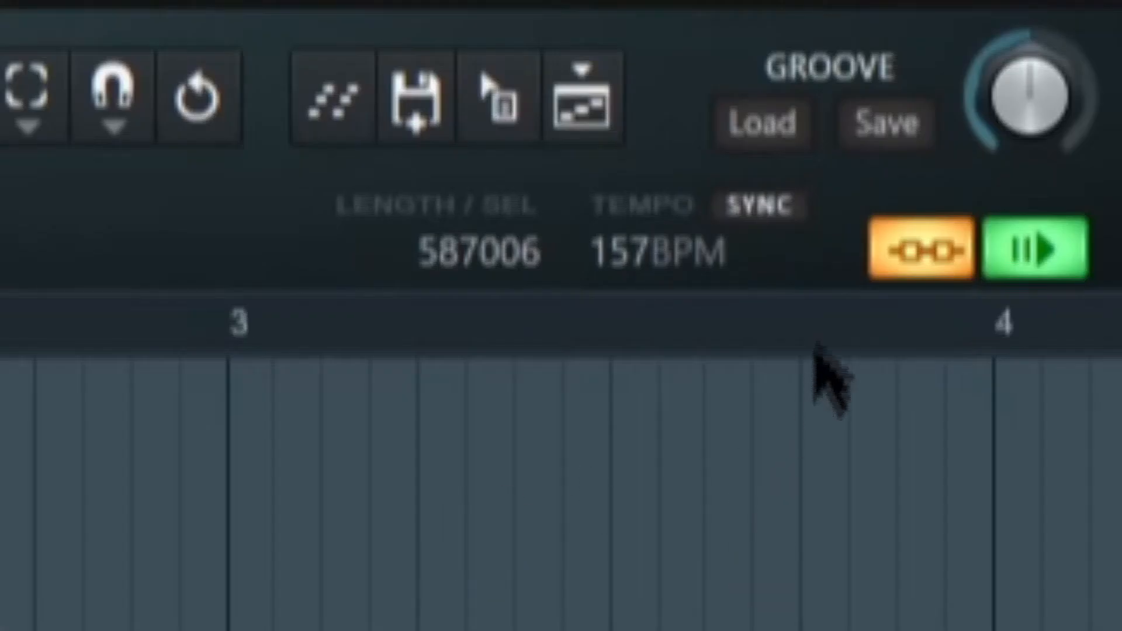
click(783, 212)
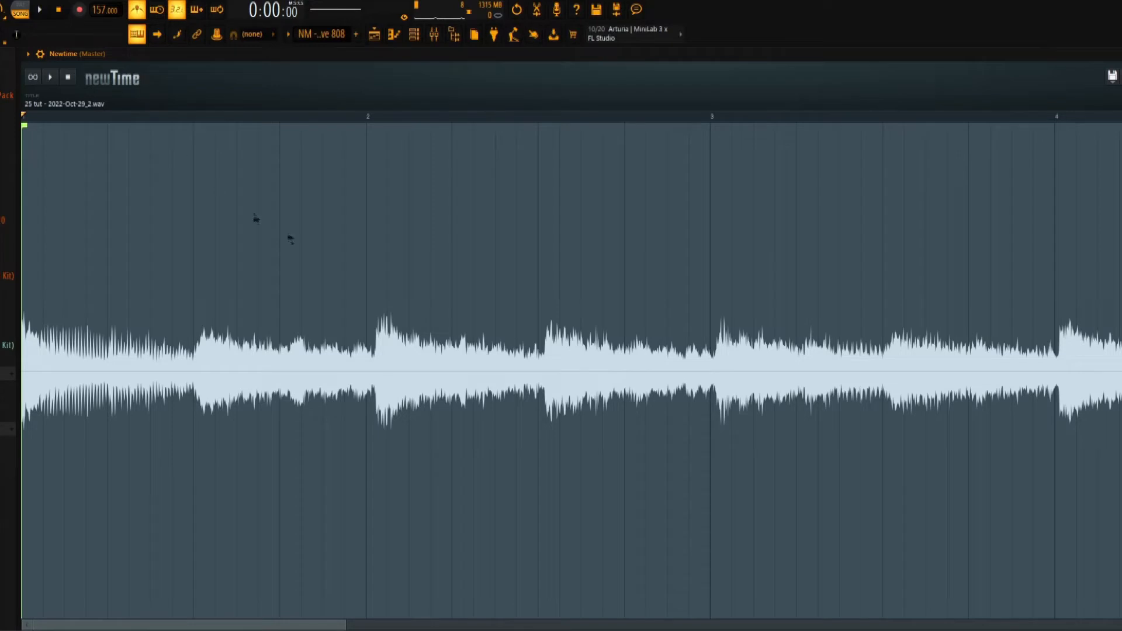
- Add a warp marker on the transient just after bar 2, align it to the bar 2 line and play the result
click(376, 338)
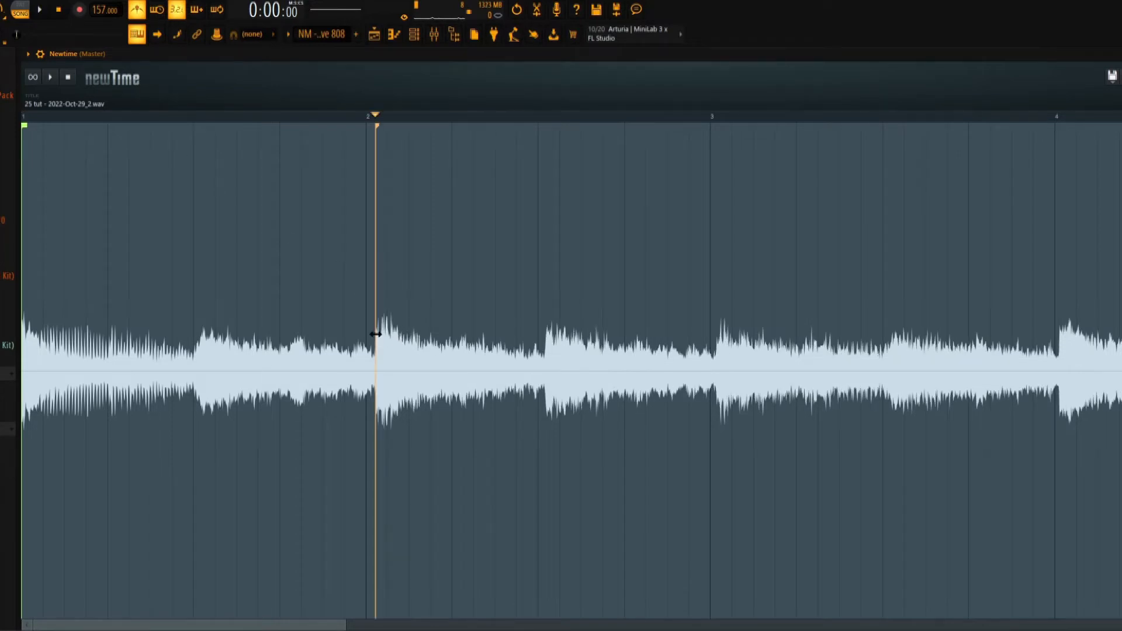
mouse_move(377, 124)
mouse_down()
mouse_move(394, 128)
mouse_move(377, 129)
mouse_up()
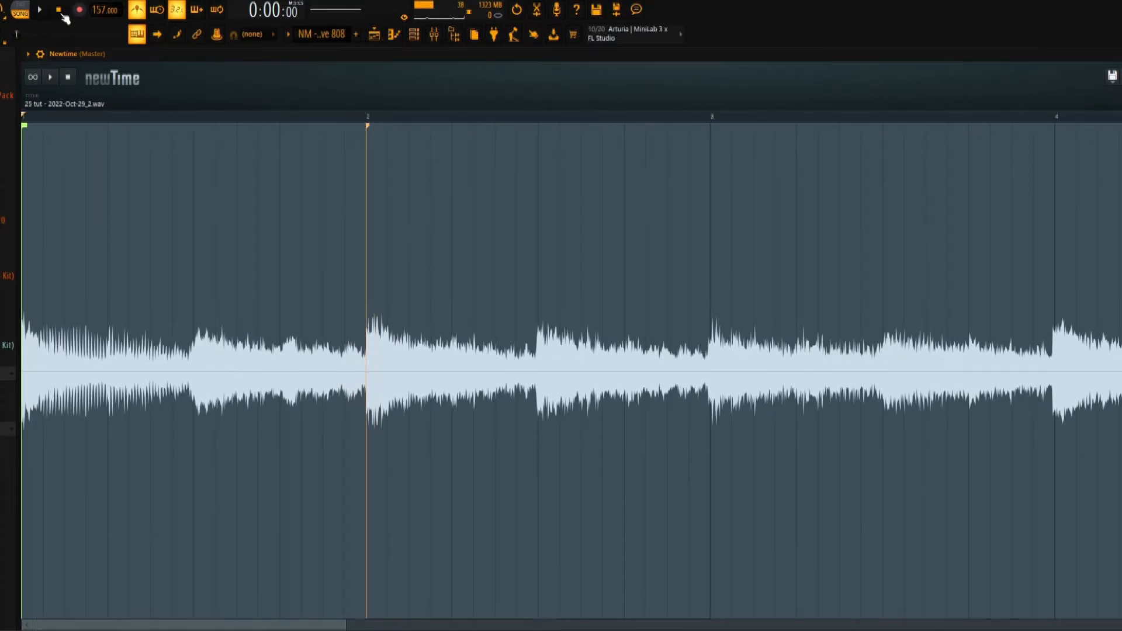
key(space)
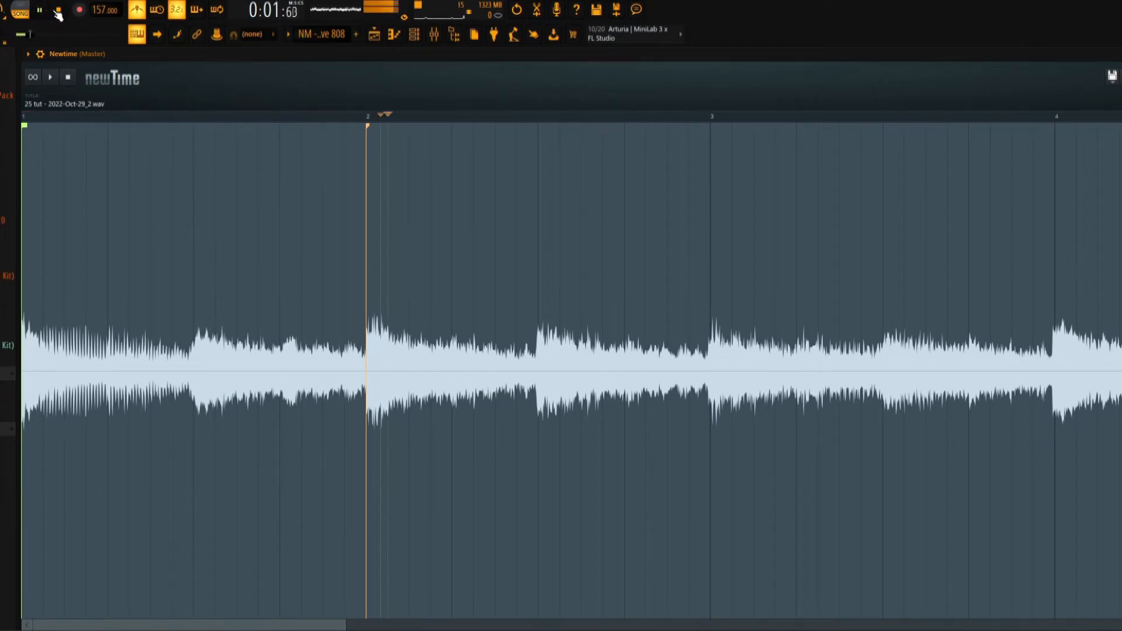
click(58, 11)
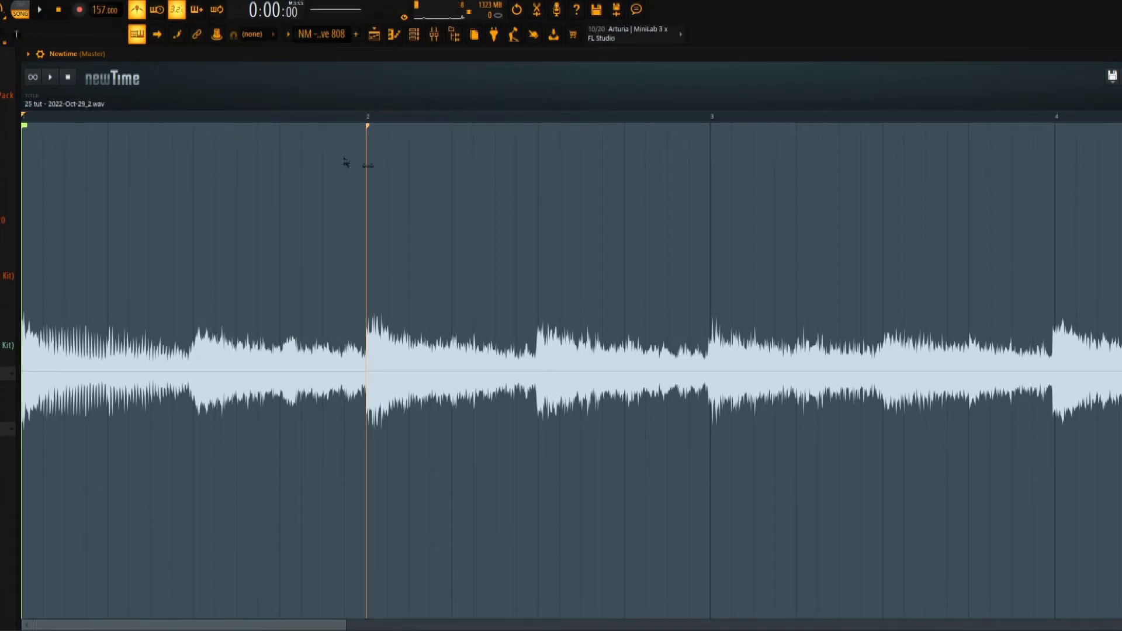
key(space)
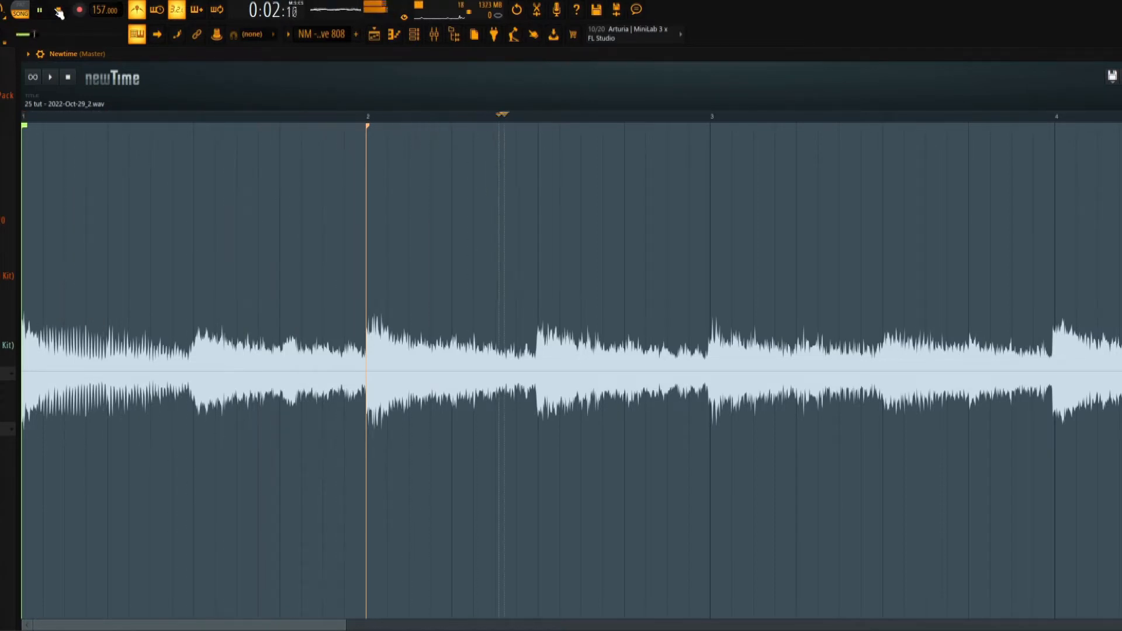
click(59, 10)
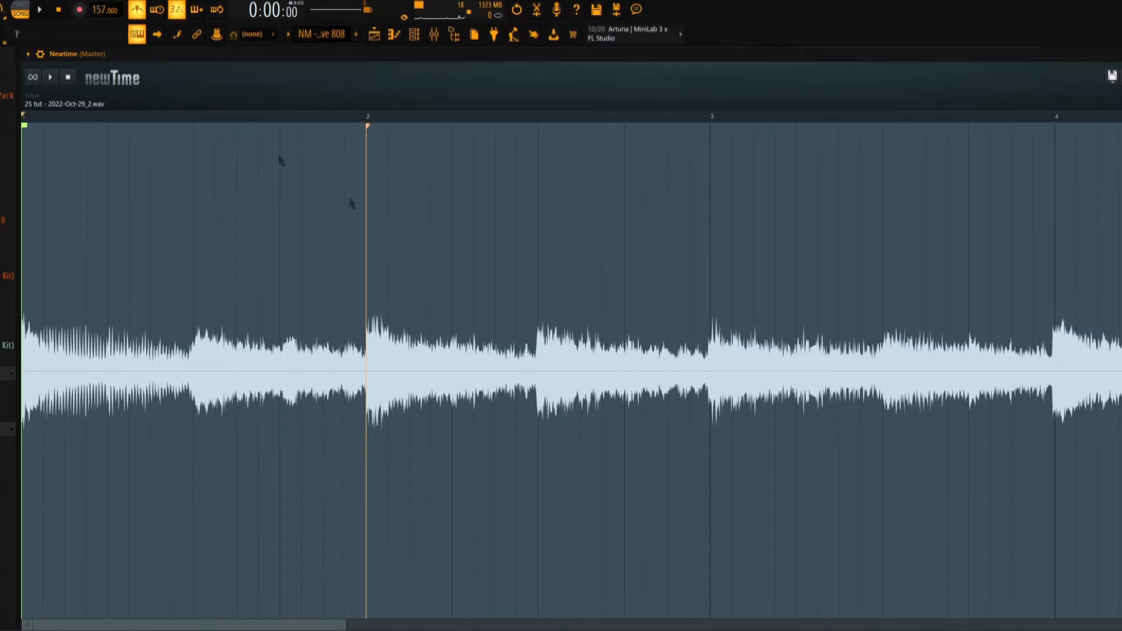
- Try to place a warp marker on the transient in the middle of bar 2
click(539, 337)
mouse_move(538, 141)
mouse_down()
mouse_move(643, 144)
mouse_move(543, 141)
mouse_up()
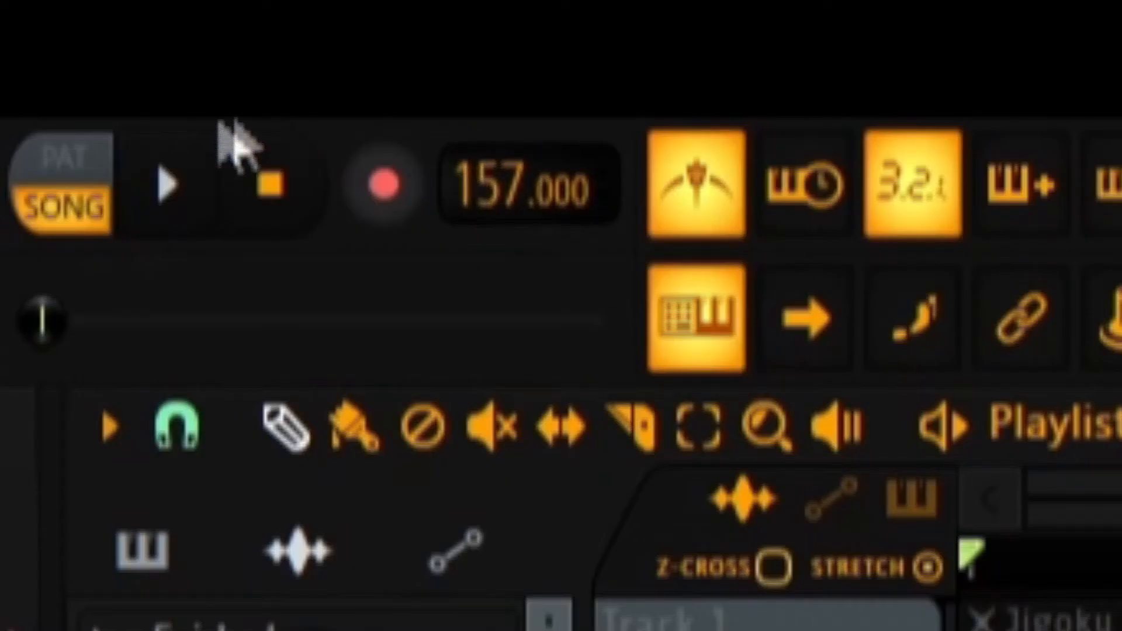
- Lower the project tempo to 76 BPM and play the sample at the slower speed
drag(493, 188, 493, 234)
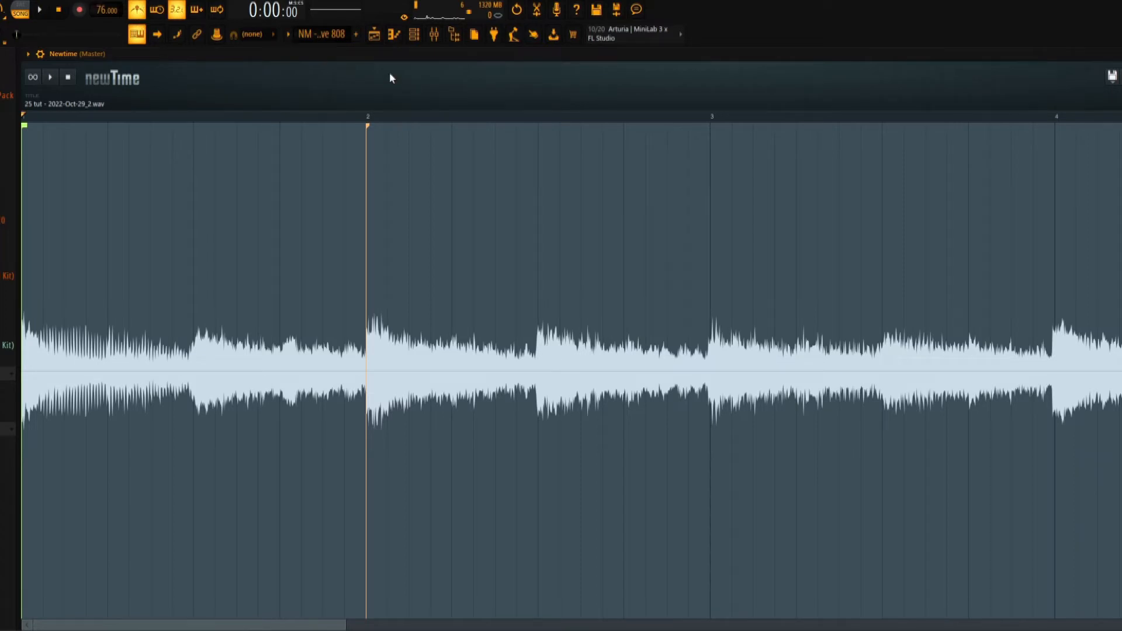
click(41, 9)
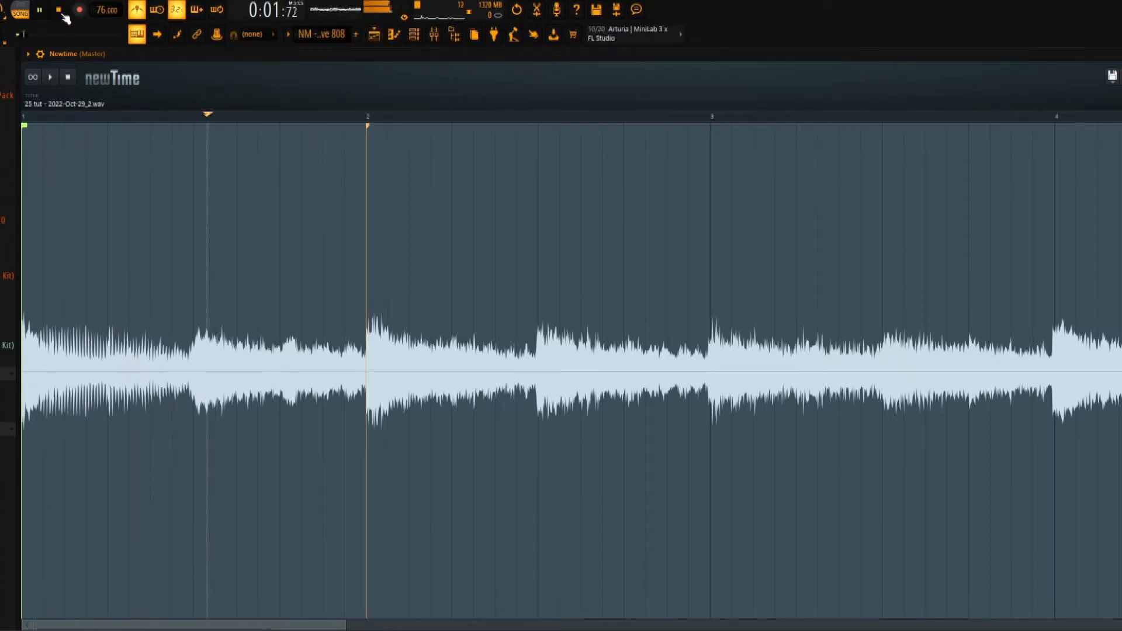
click(62, 16)
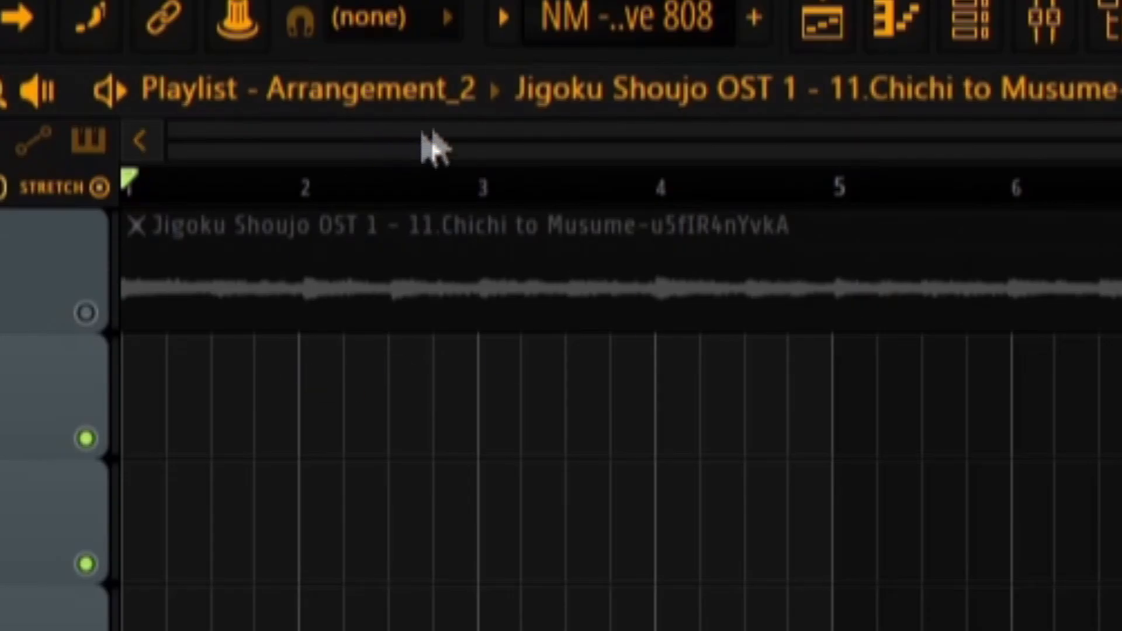
- Select bar 1 in the playlist as the loop range and play it against the metronome
scroll(262, 108, down, 2)
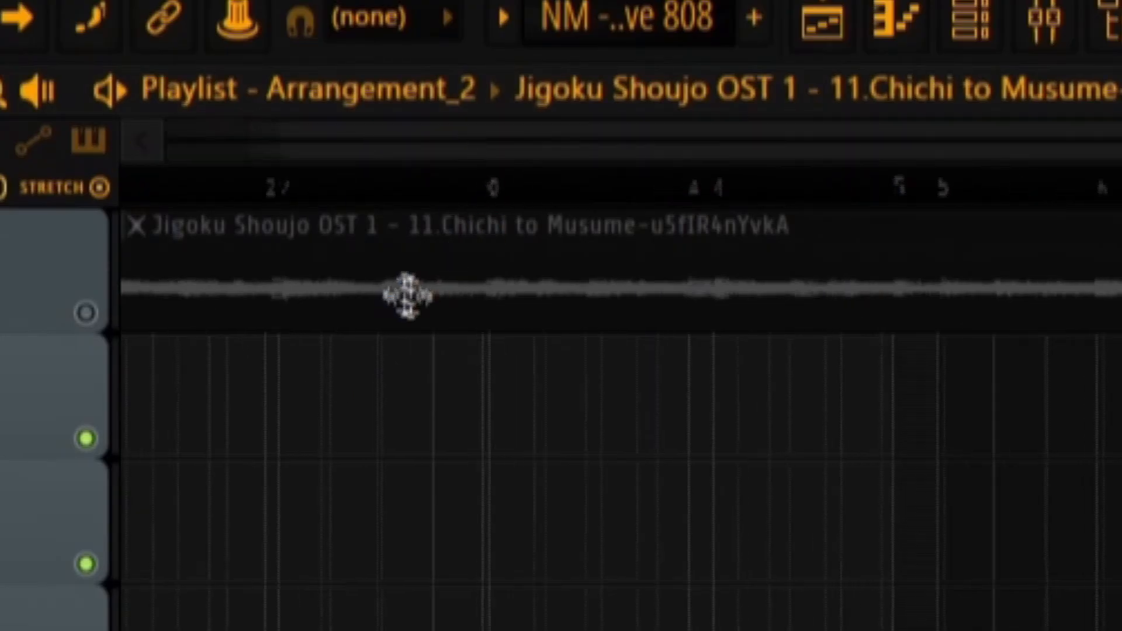
drag(584, 140, 339, 141)
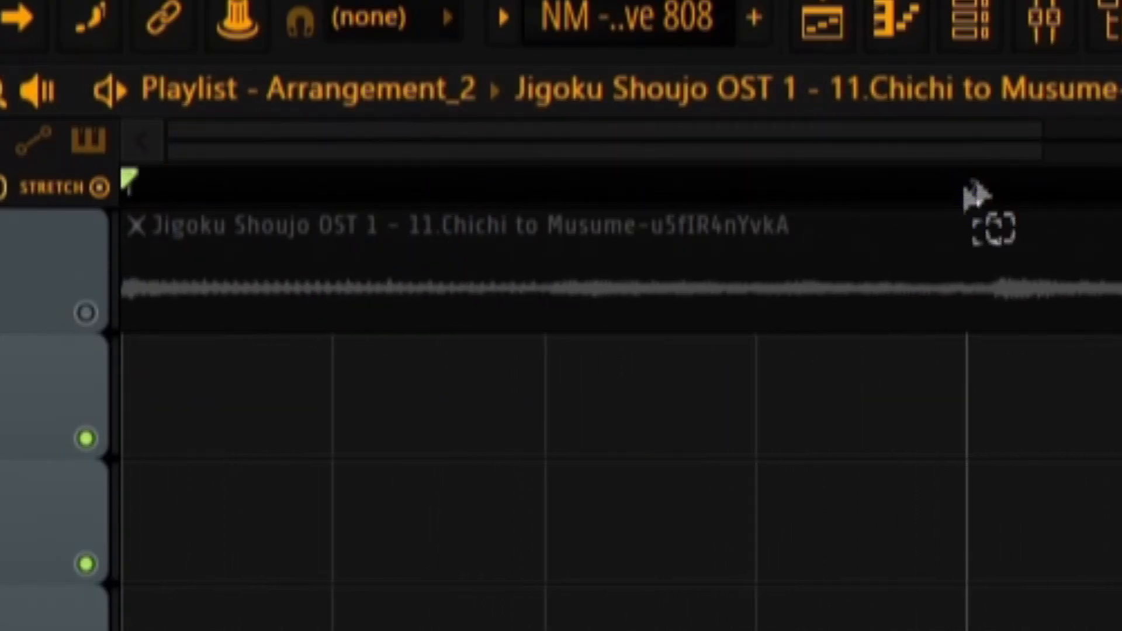
ctrl+drag(969, 190, 124, 190)
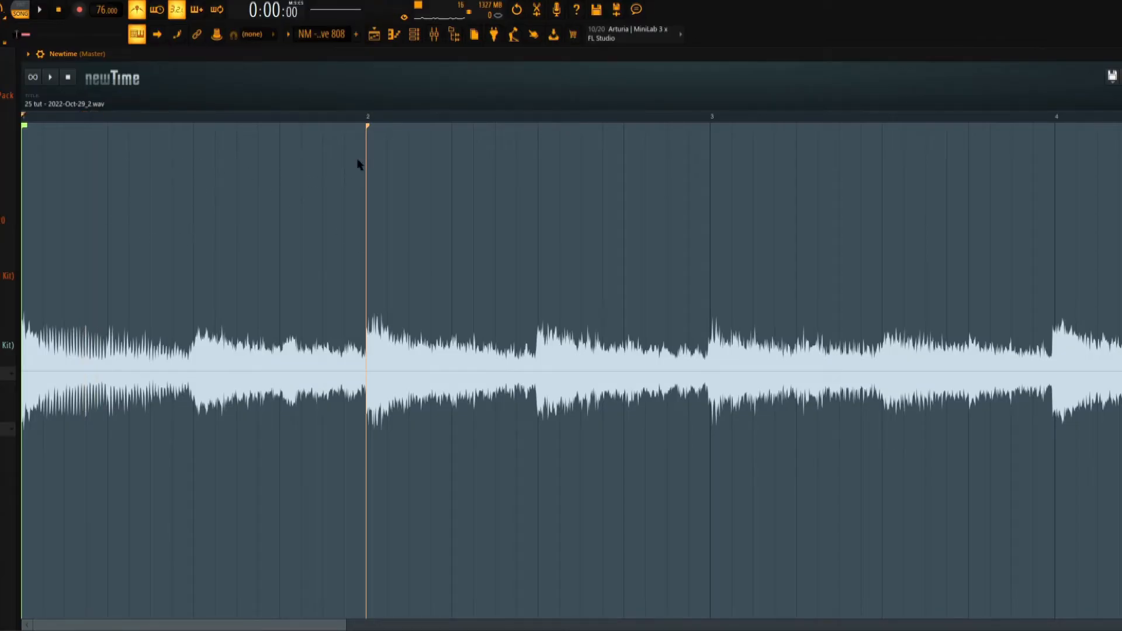
drag(344, 623, 245, 627)
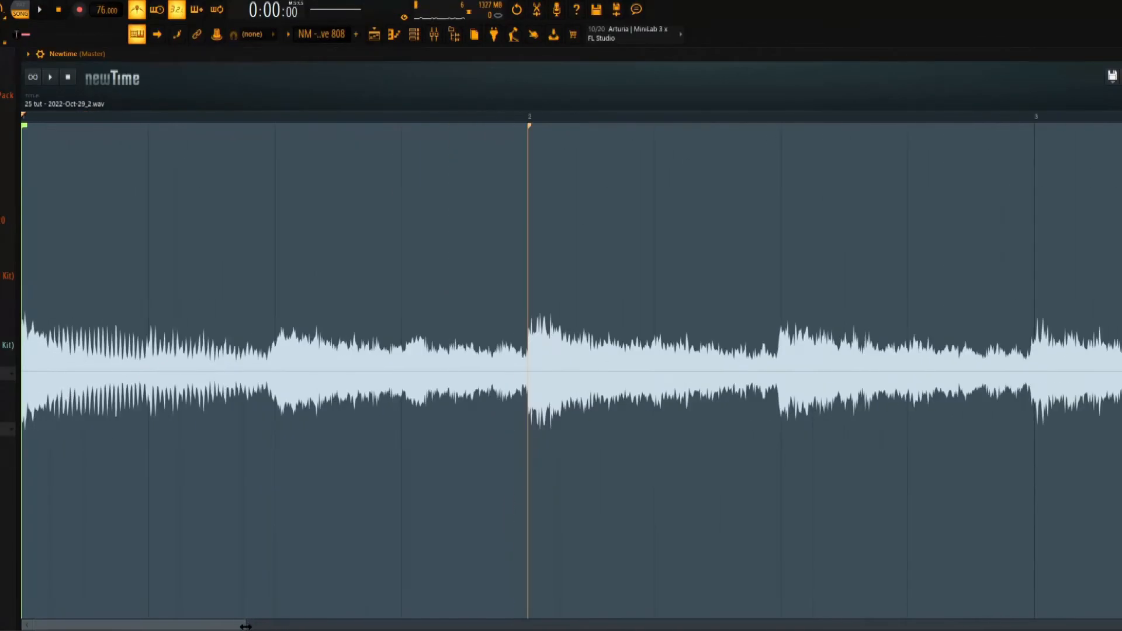
click(41, 9)
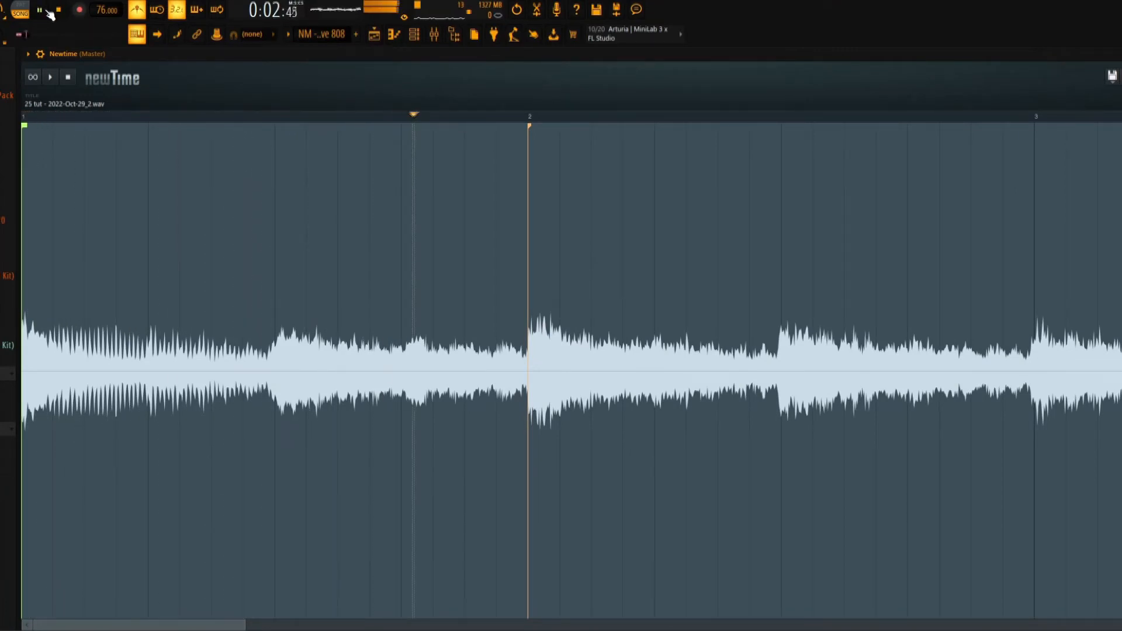
click(59, 10)
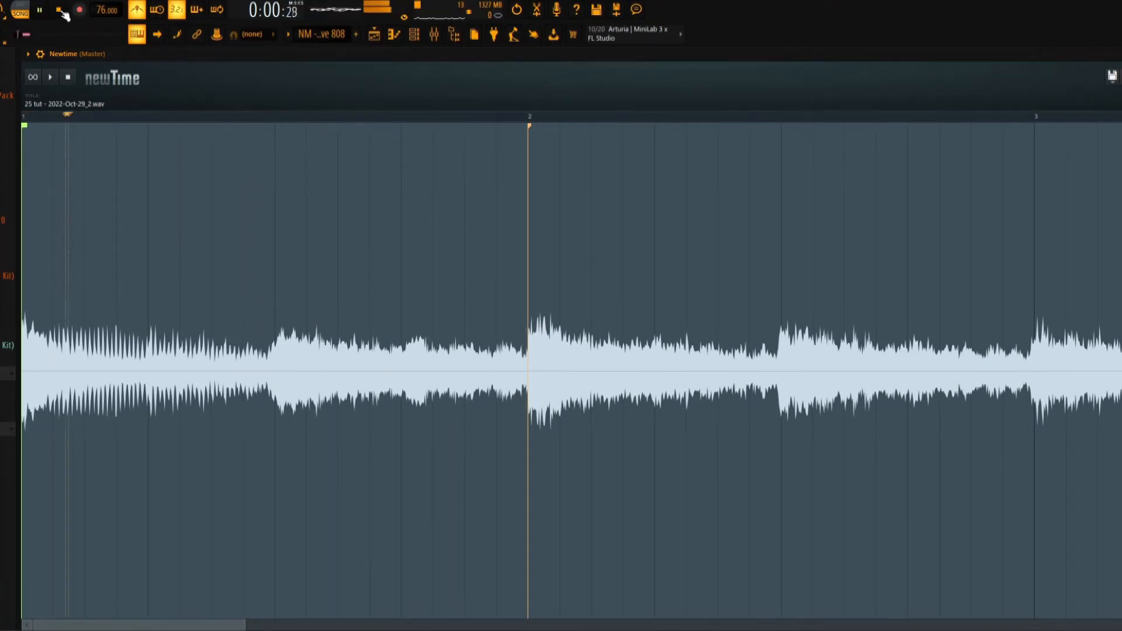
- Add a warp marker on the transient just after beat 4 of bar 1, align it to the beat line and replay the loop
double_click(408, 347)
drag(408, 342, 406, 343)
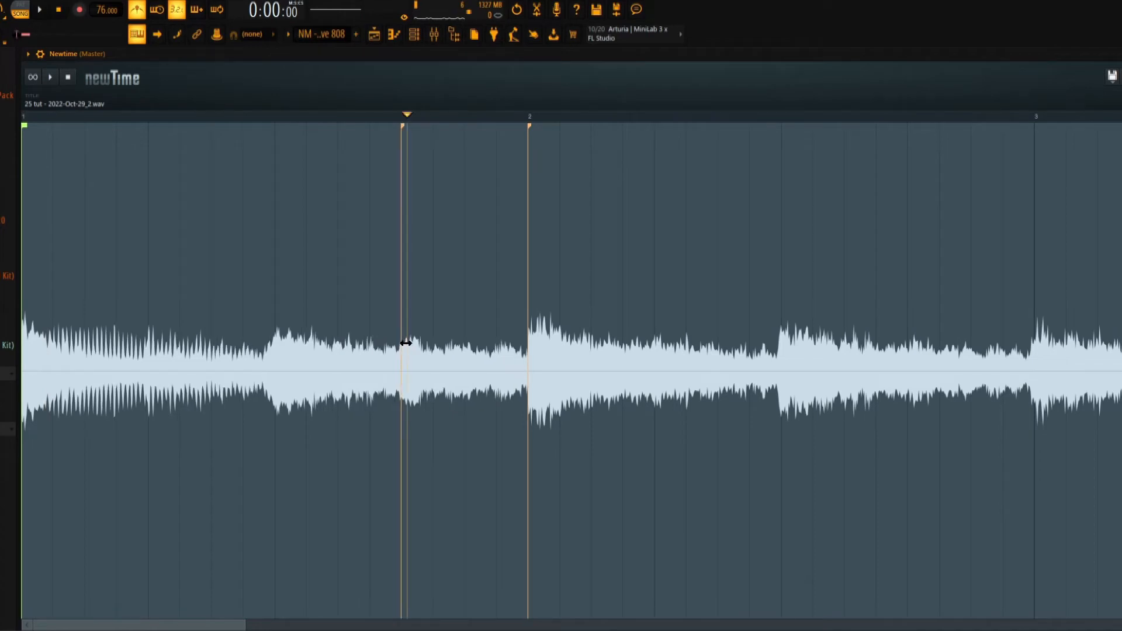
click(46, 9)
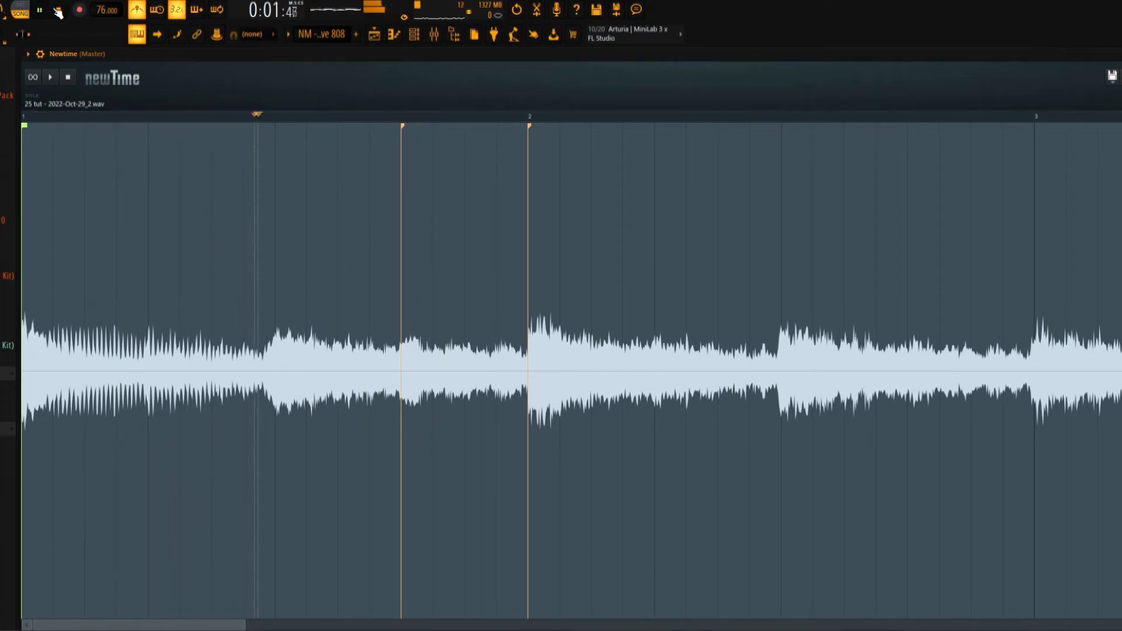
click(58, 10)
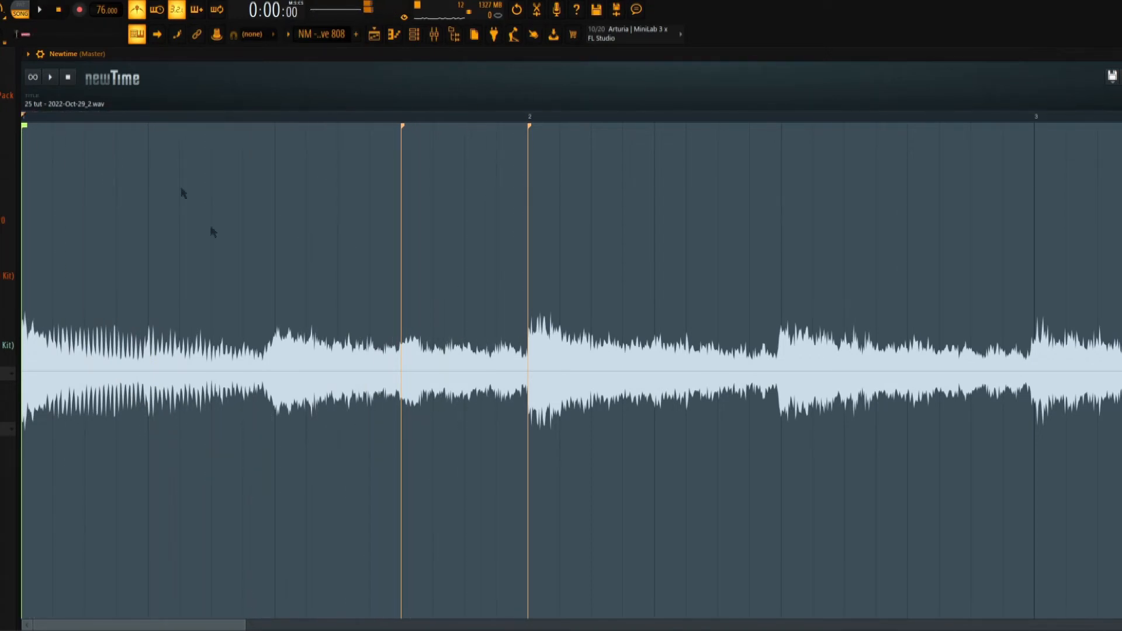
- Add a warp marker on the transient just before beat 3 of bar 1, nudge it slightly later and replay the loop
double_click(264, 346)
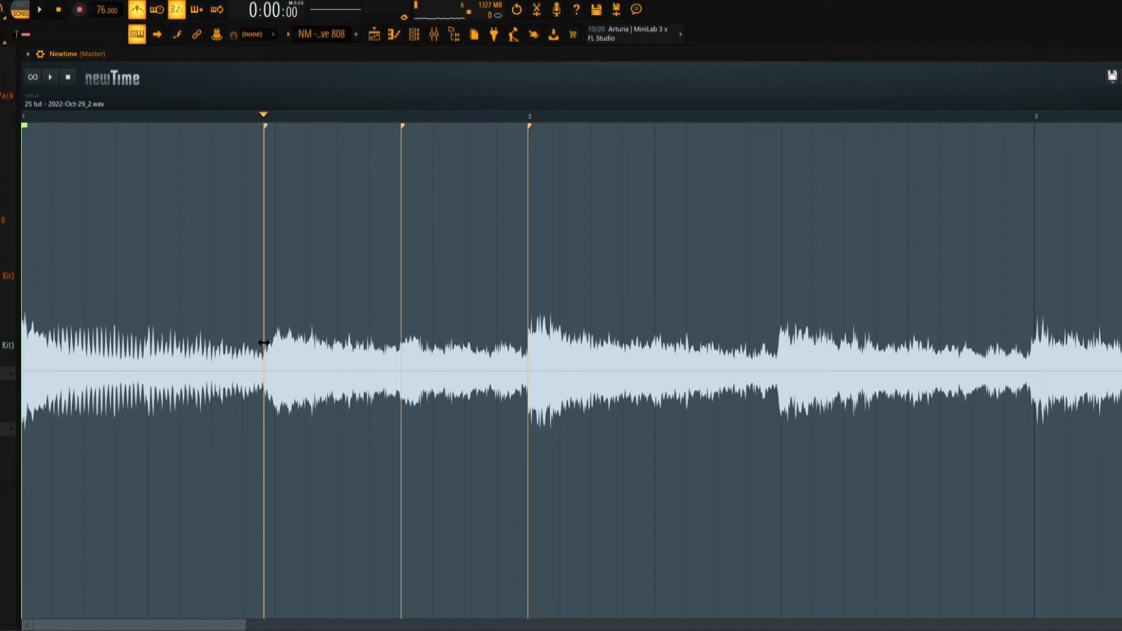
drag(265, 343, 267, 344)
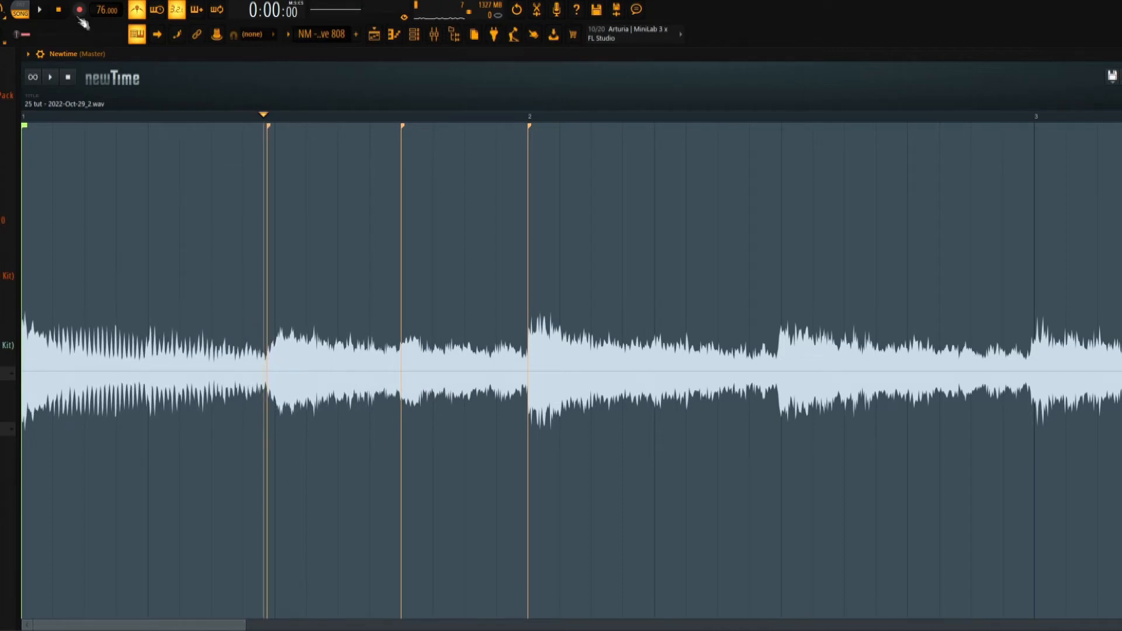
click(40, 10)
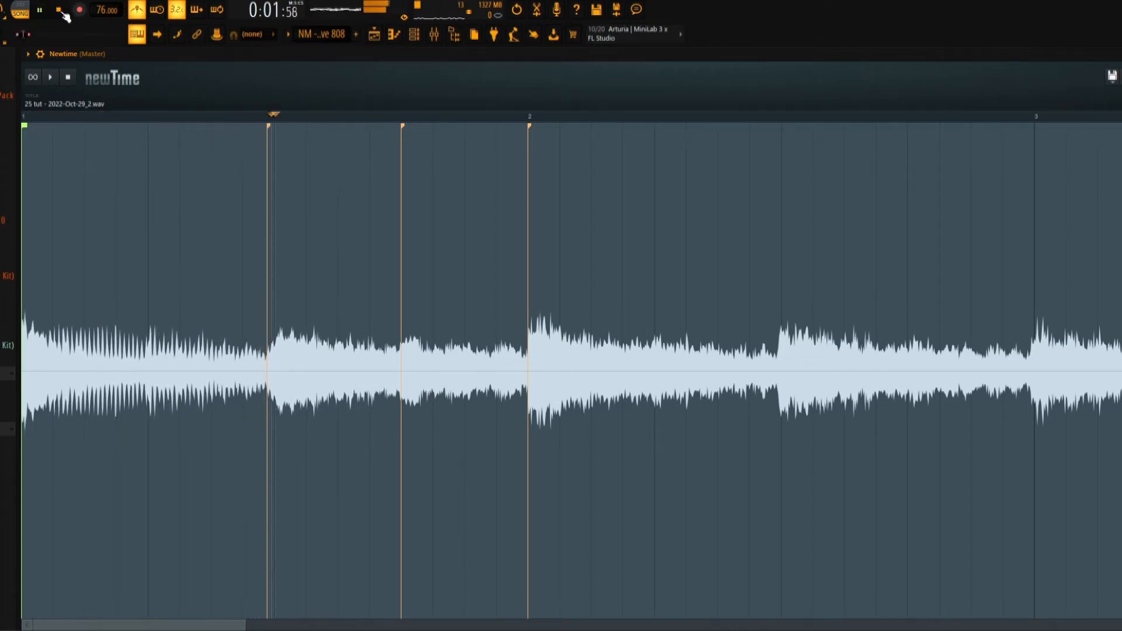
click(59, 11)
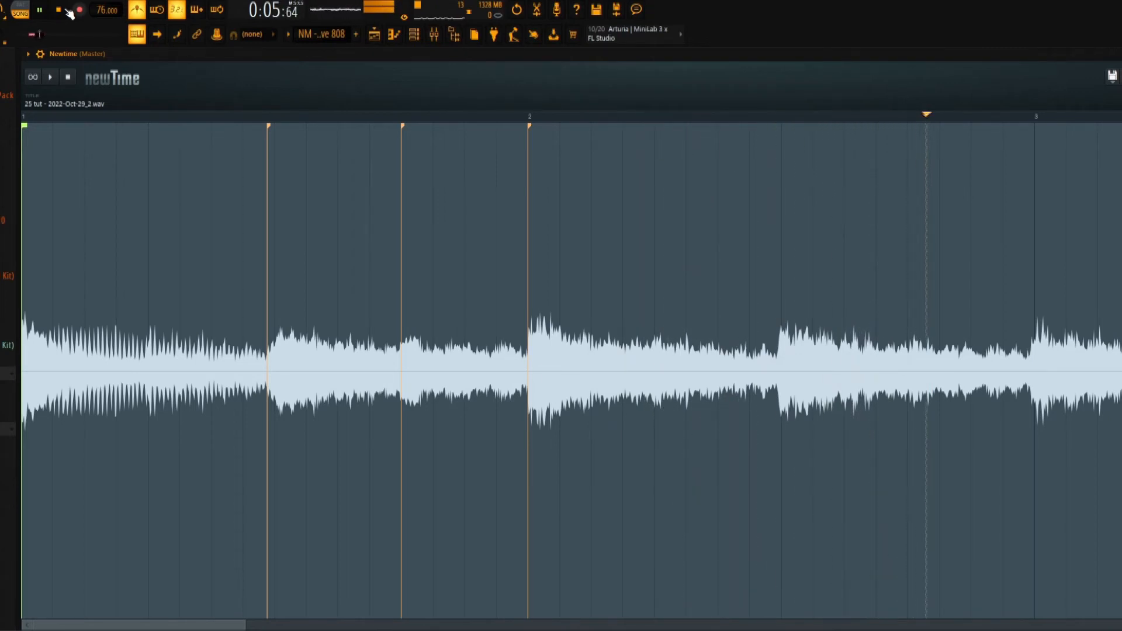
click(61, 10)
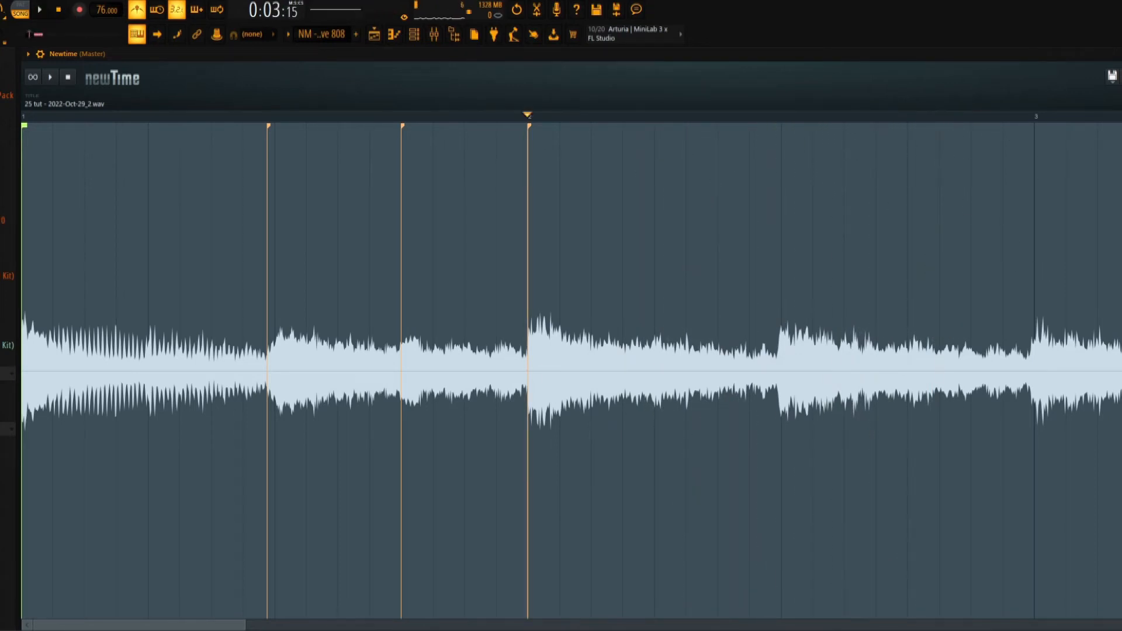
- Place warp markers at bar 3 and on the remaining off-grid transients through bar 8, and play back the whole sample
double_click(1035, 340)
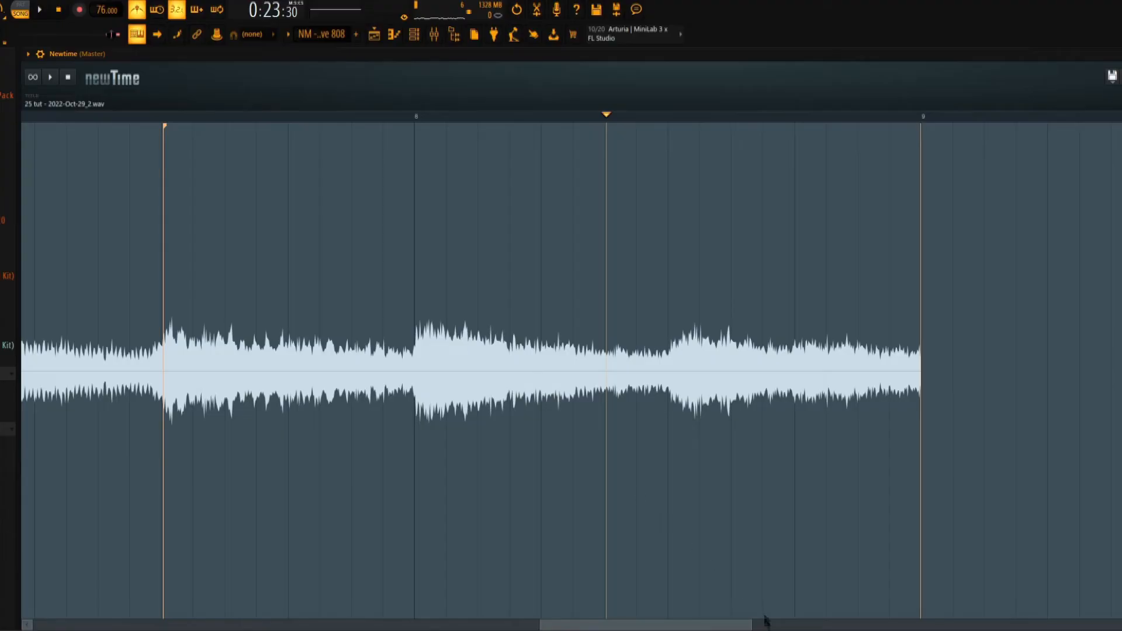
drag(713, 628, 725, 629)
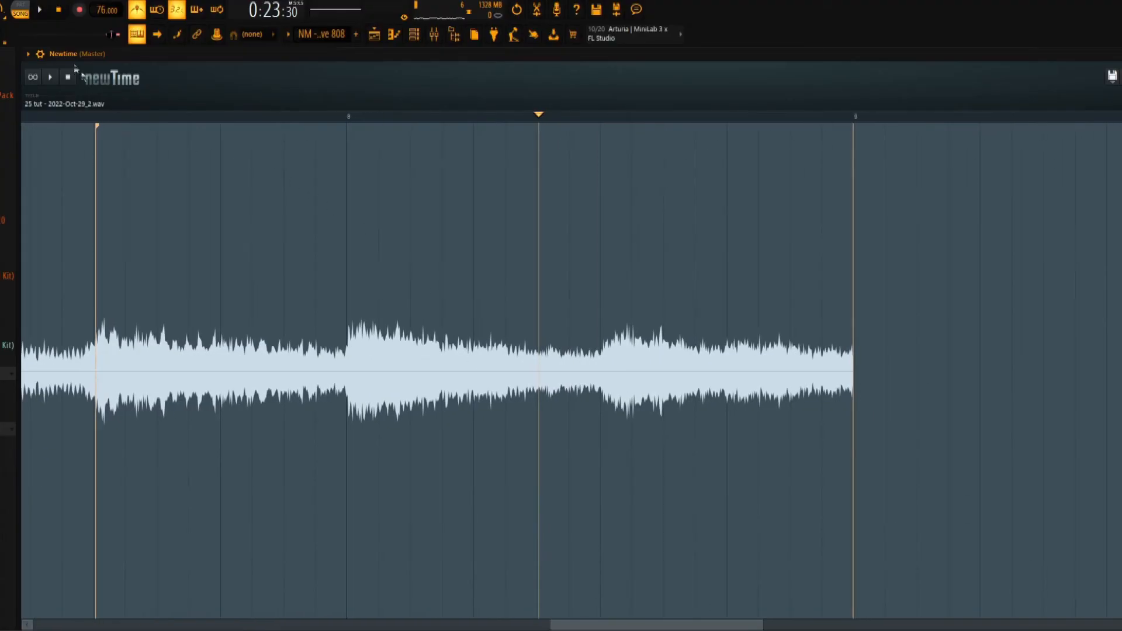
click(40, 9)
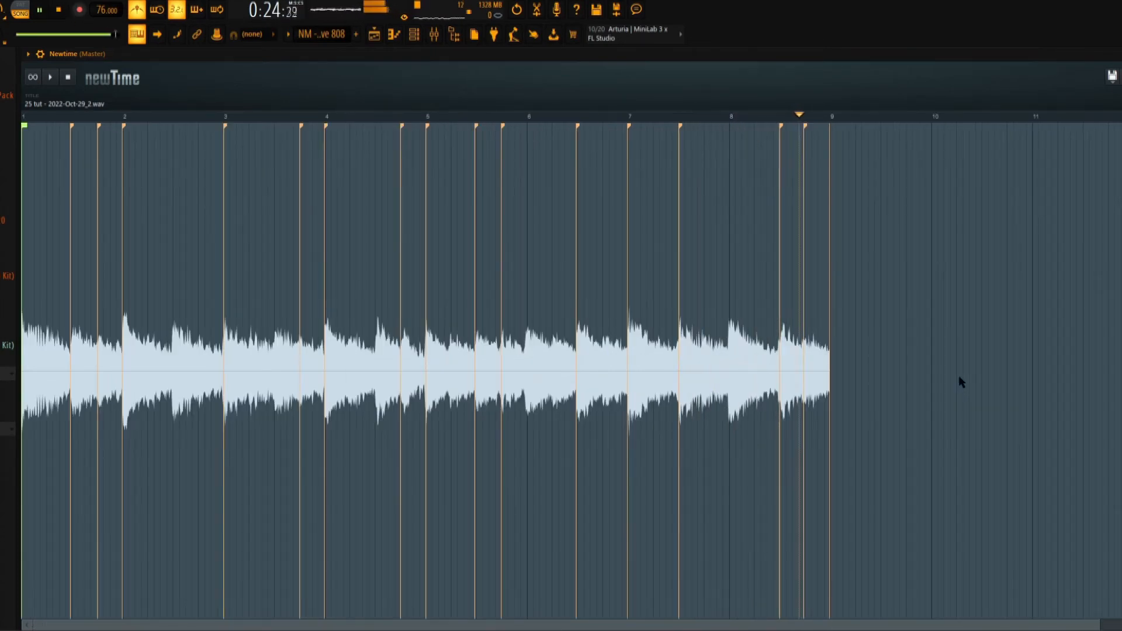
key(space)
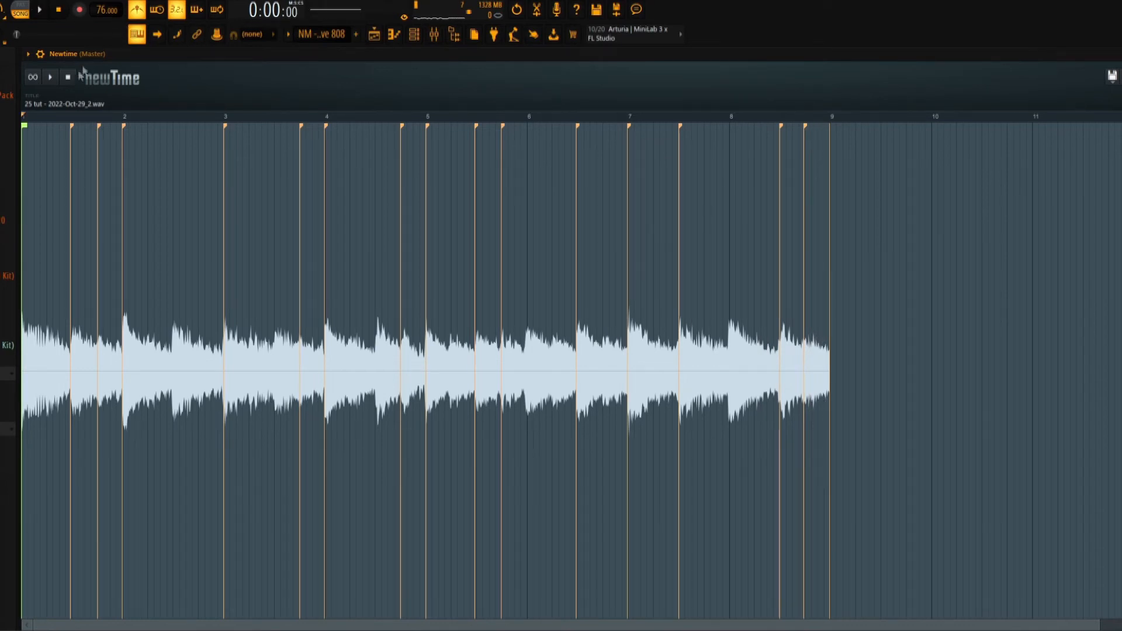
- Set the project tempo back to 157 BPM and play the retimed eight-bar sample
drag(99, 7, 100, 10)
click(40, 12)
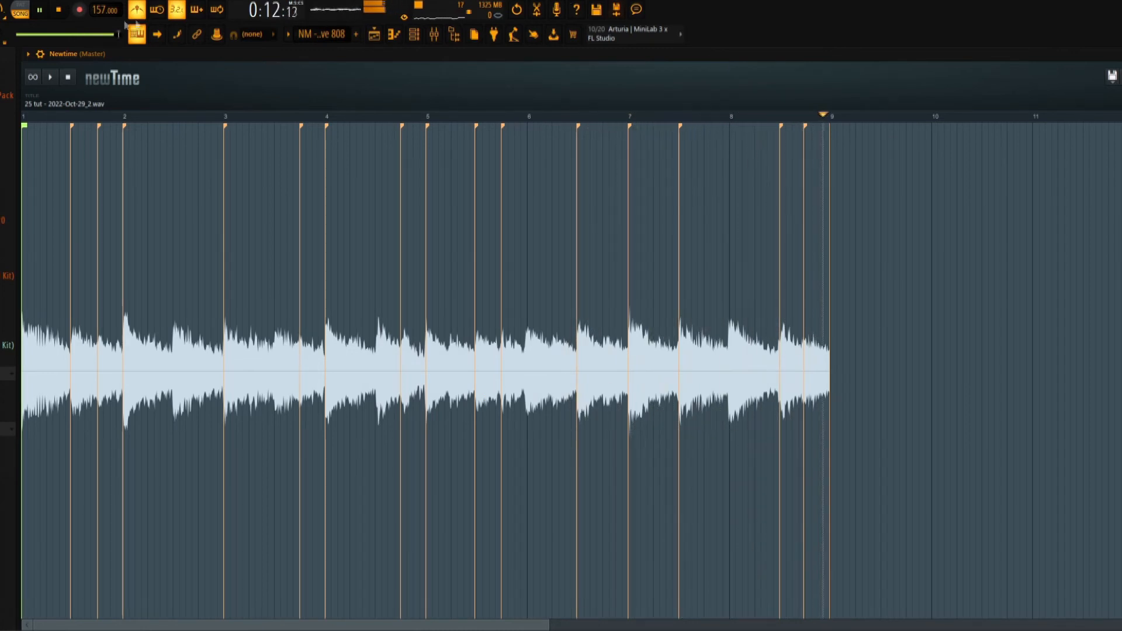
- Stop playback and record the retimed eight-bar sample into Edison on the Master, with recording armed to start on play
click(59, 10)
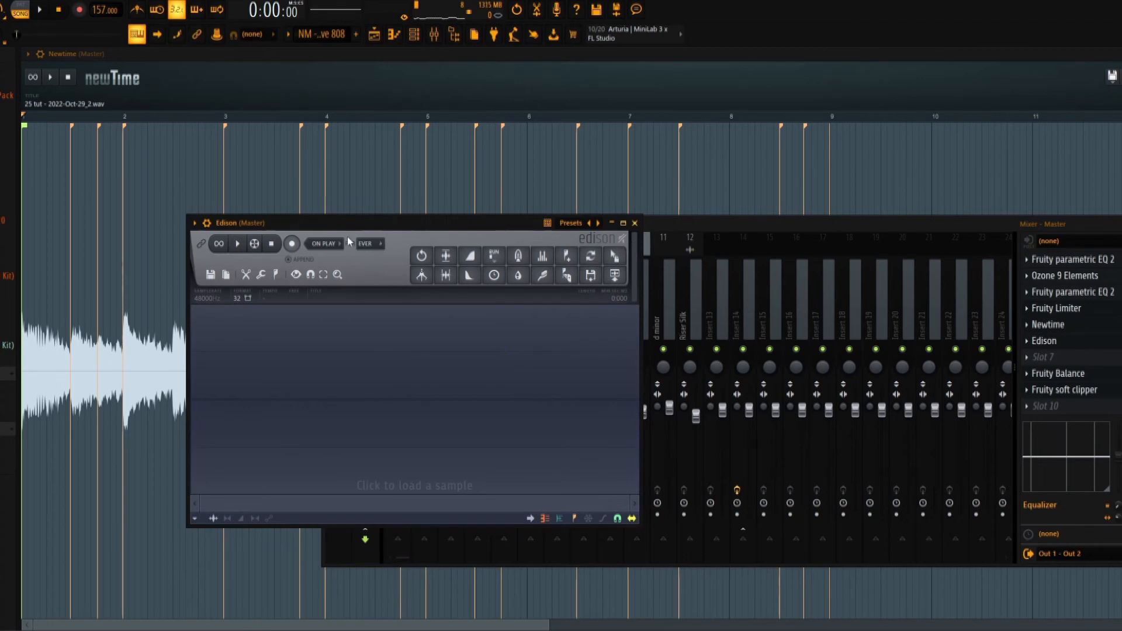
drag(347, 237, 456, 245)
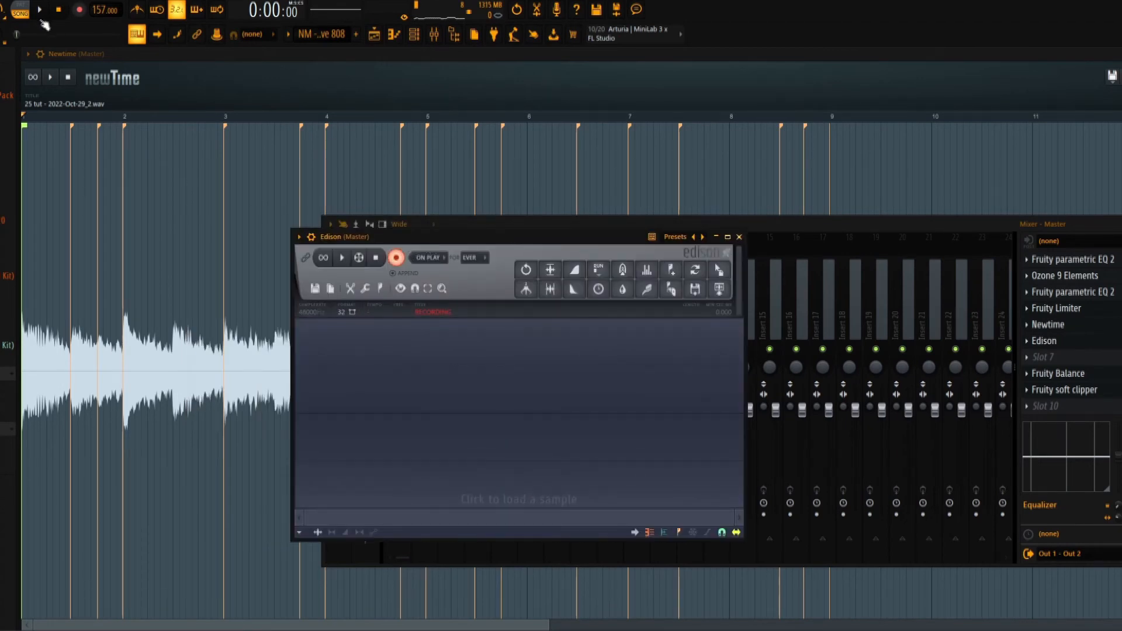
click(39, 9)
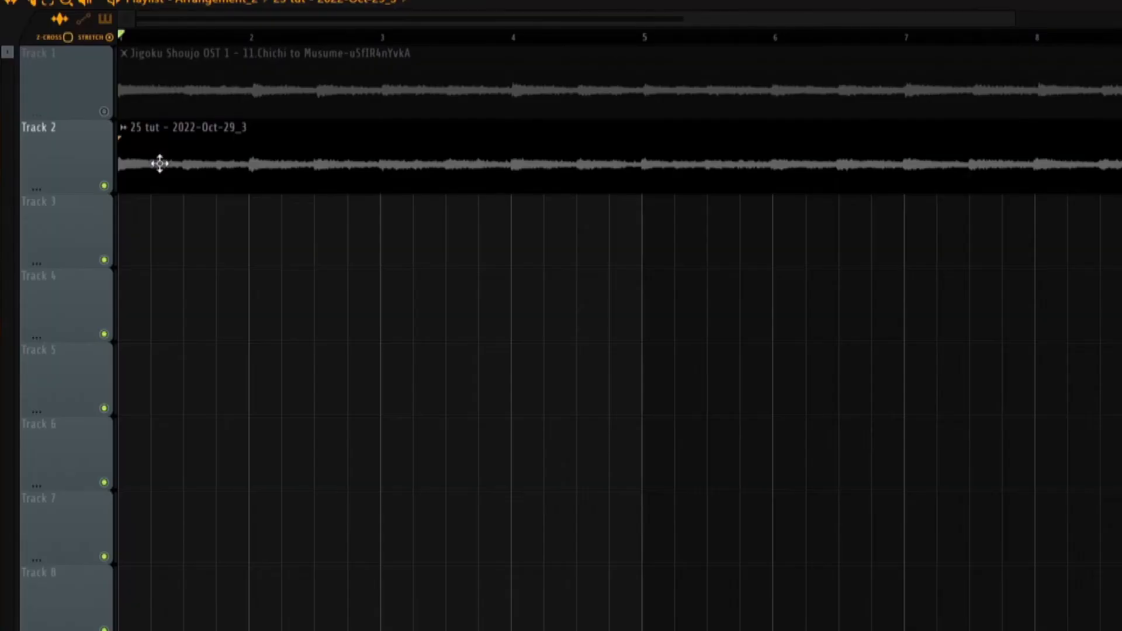
- Check the channel settings of the recorded clip "25 tut - 2022-Oct-29_3" on Track 2 and close them
double_click(158, 164)
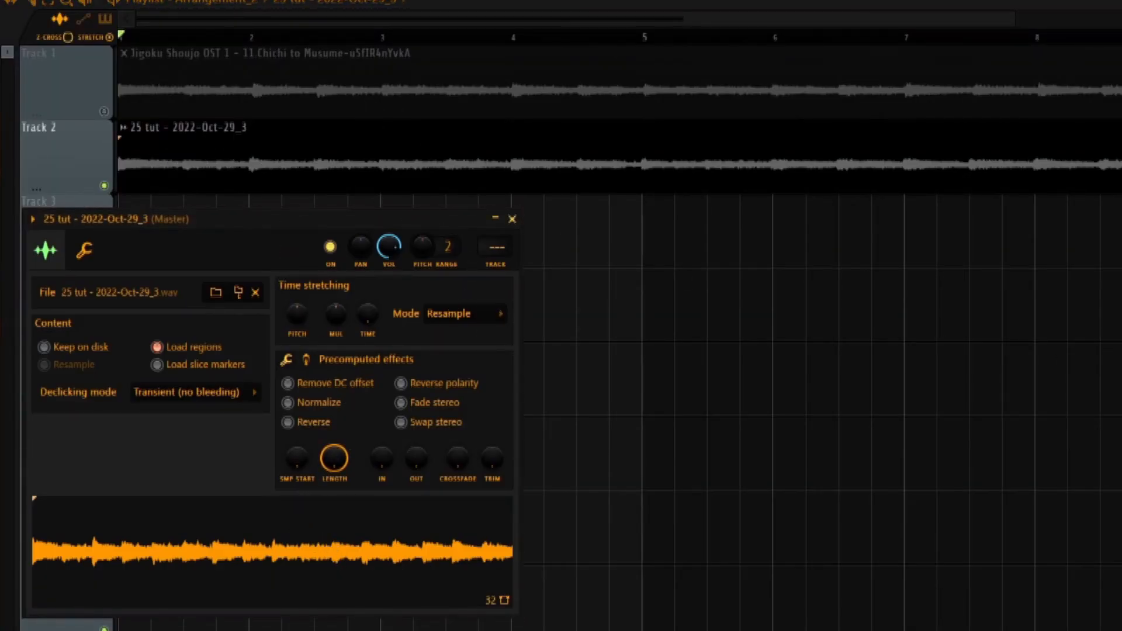
click(512, 219)
click(632, 176)
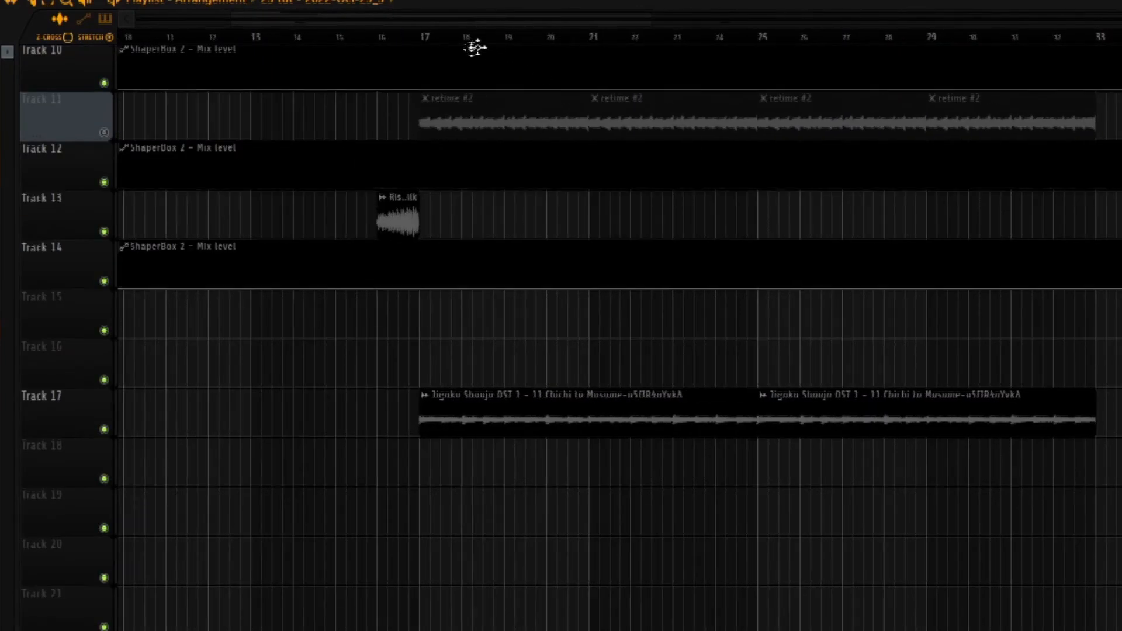
- Select bars 17 to 25 in the main arrangement and play the original Jigoku Shoujo sample with the beat
drag(422, 37, 760, 57)
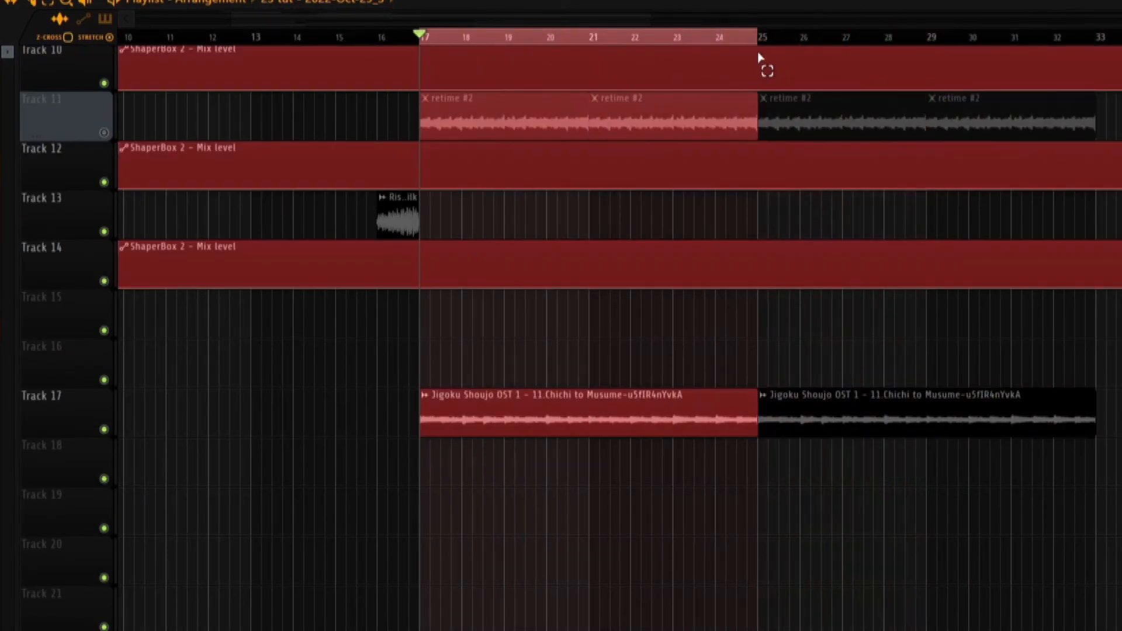
key(space)
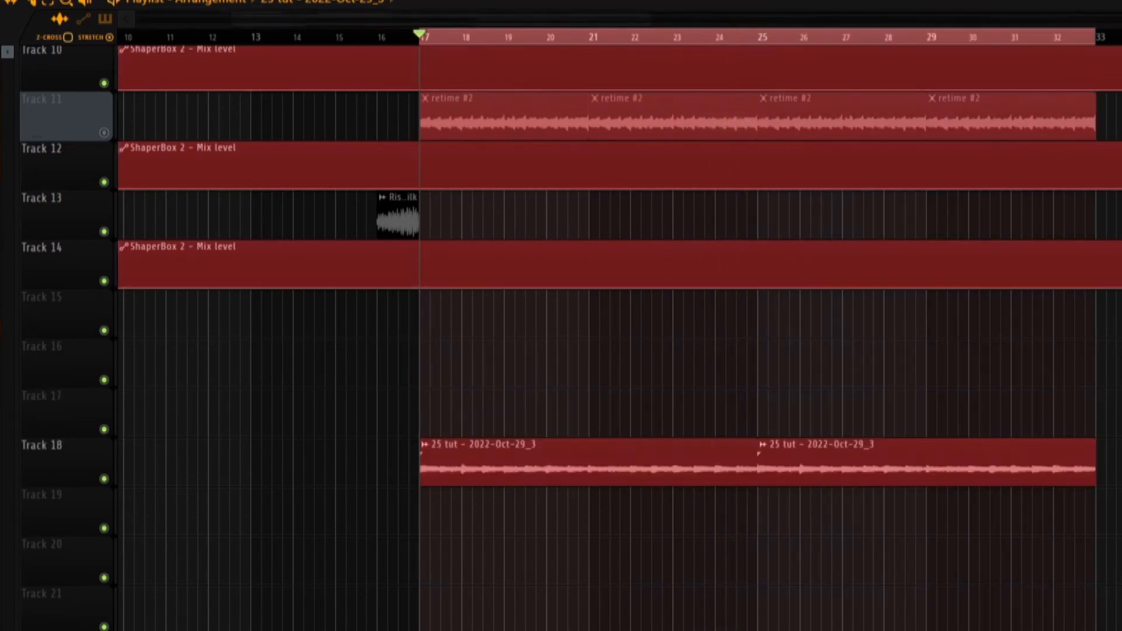
- Deselect the clips and play the retimed sample on Track 18 with the beat from bar 17, stopping before bar 25
scroll(1026, 257, up, 1)
key(ctrl+d)
key(space)
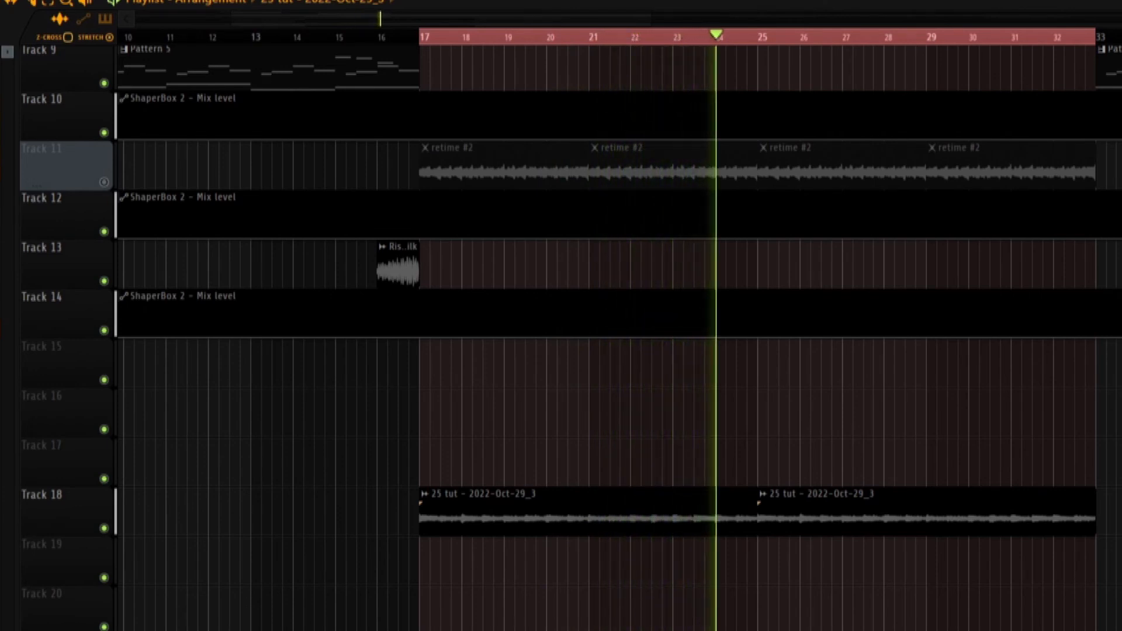
key(space)
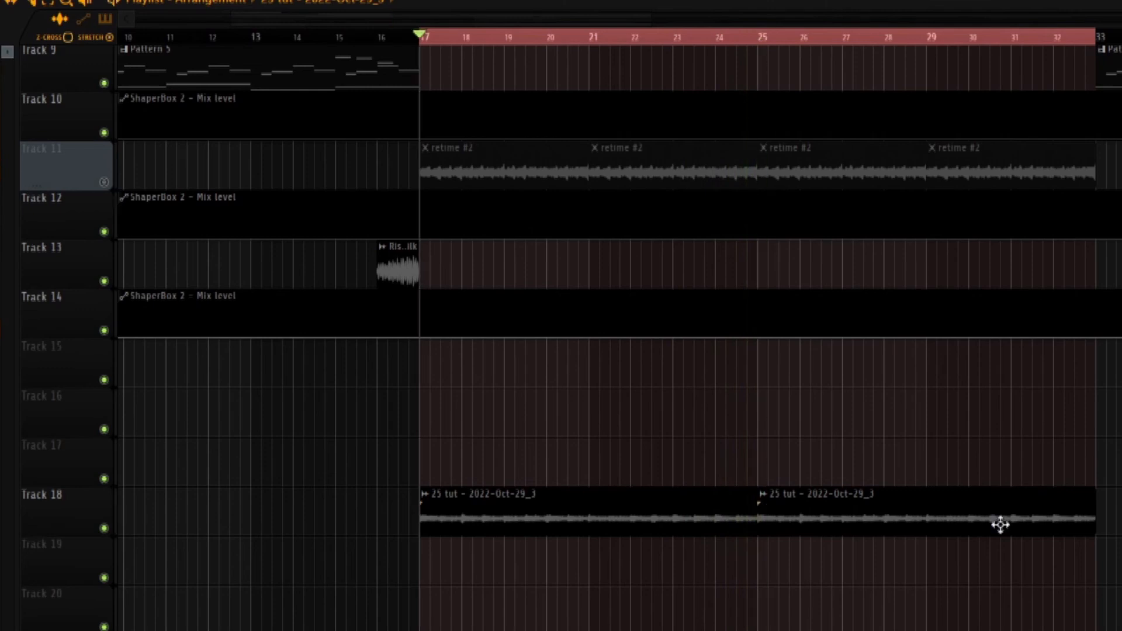
- Route the retimed sample's channel on Track 18 to mixer track 3 and close the mixer
double_click(942, 504)
key(ctrl+l)
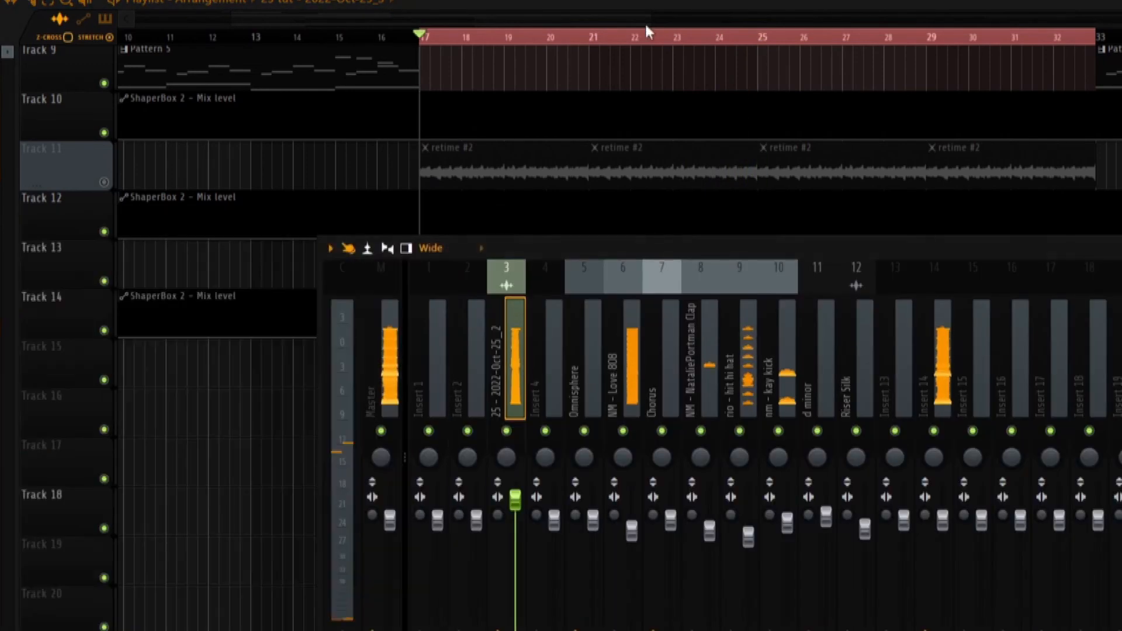
key(F9)
scroll(967, 150, up, 2)
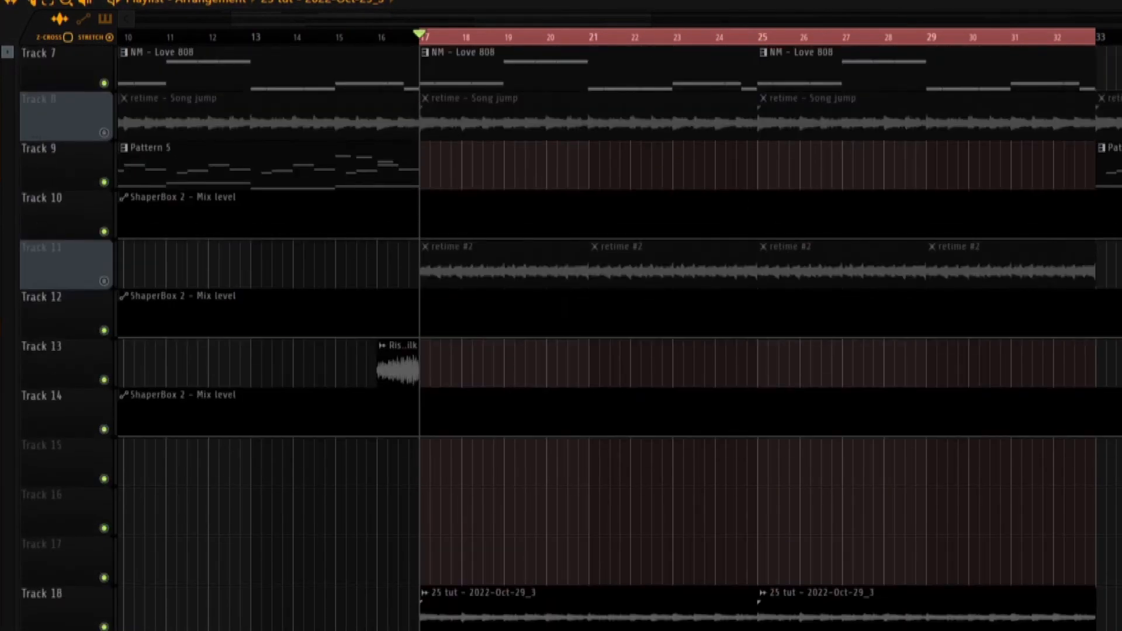
- Play the routed retimed sample with the beat from bar 17, check its channel settings and stop playback
scroll(620, 327, down, 1)
key(space)
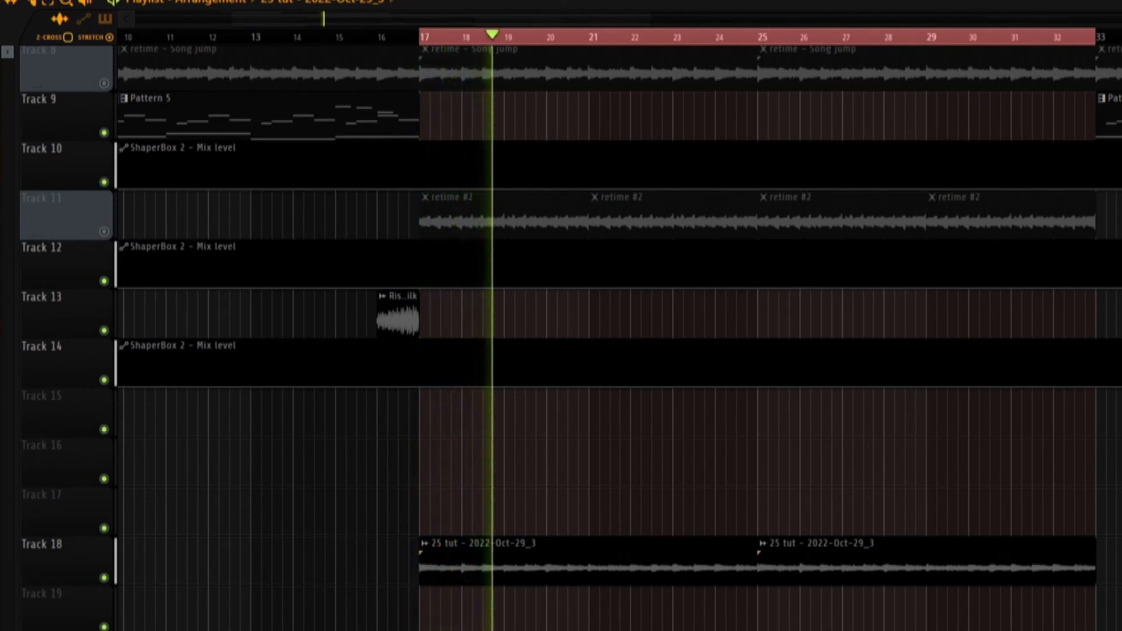
double_click(942, 573)
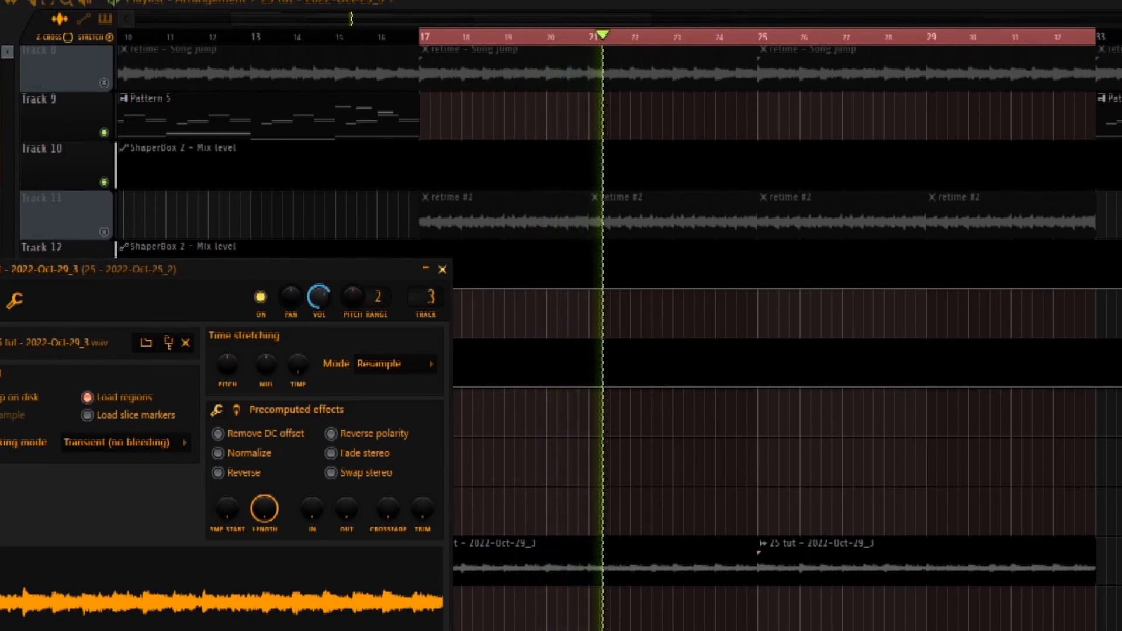
click(442, 270)
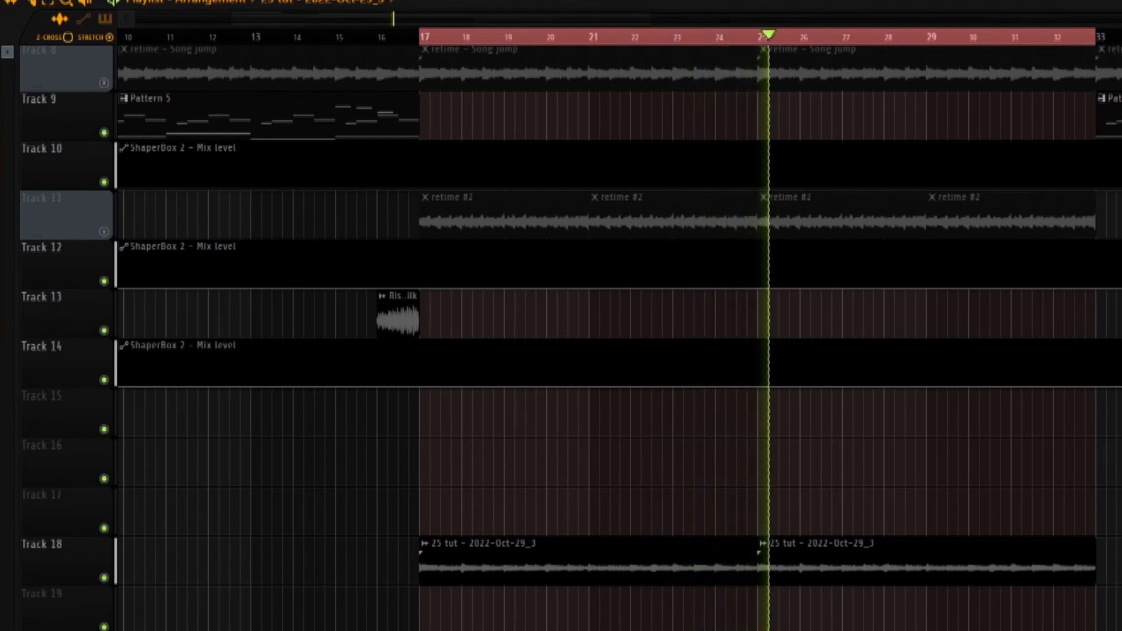
key(space)
scroll(620, 242, up, 1)
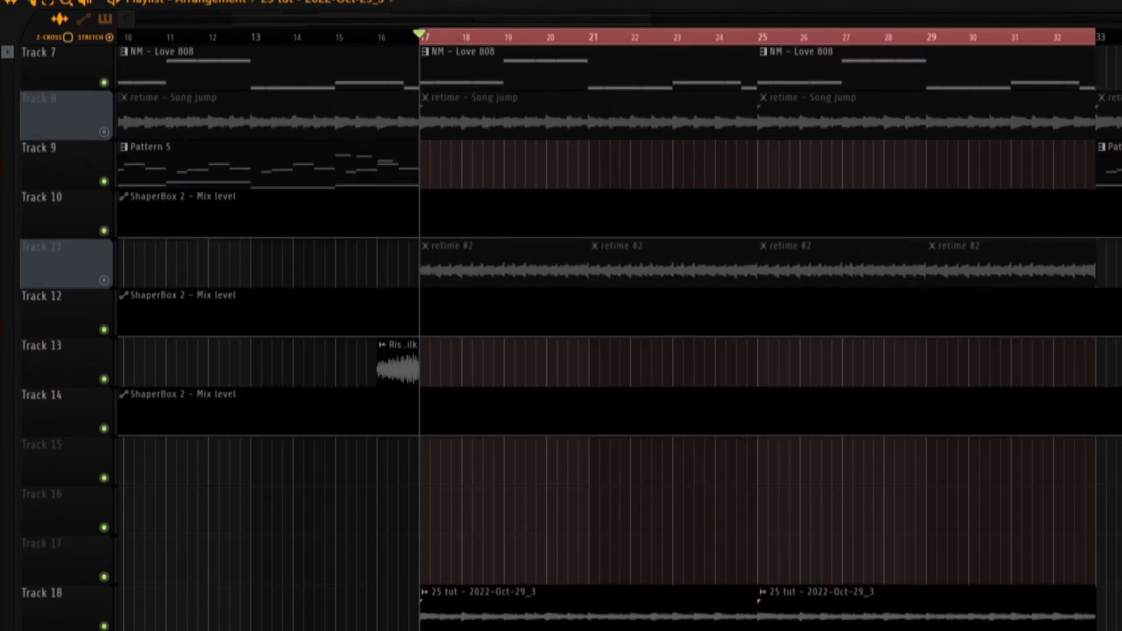